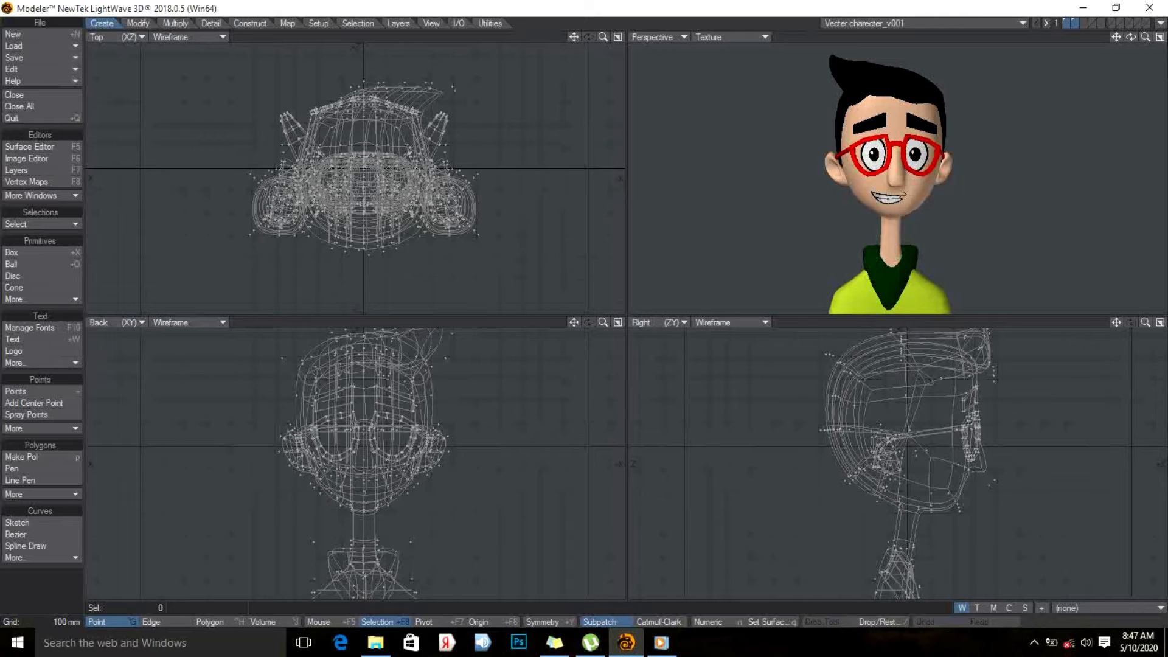
# Send the character object from Modeler to Layout
pyautogui.moveTo(1131, 36); pyautogui.dragTo(1082, 55)
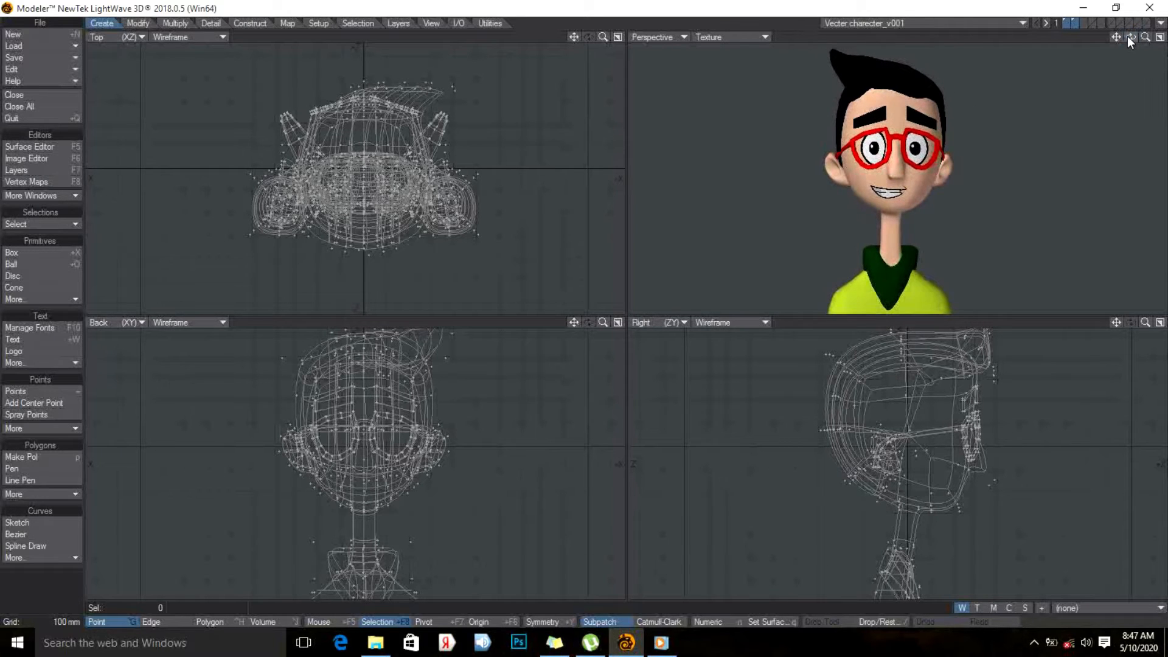
pyautogui.click(1160, 24)
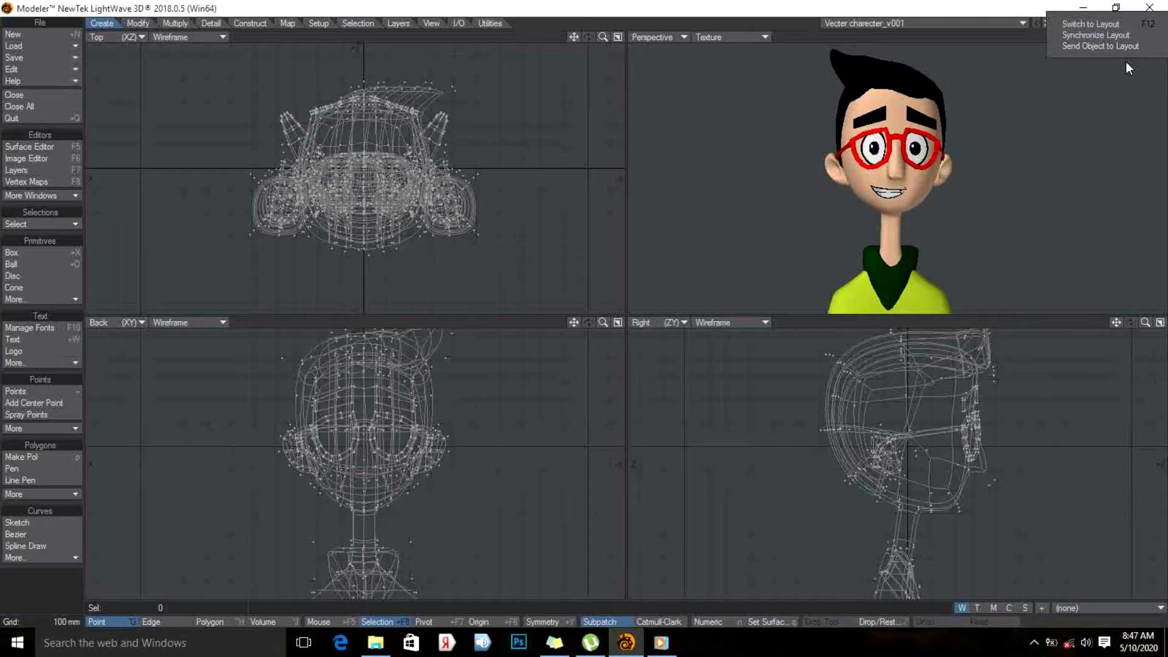
pyautogui.click(1123, 46)
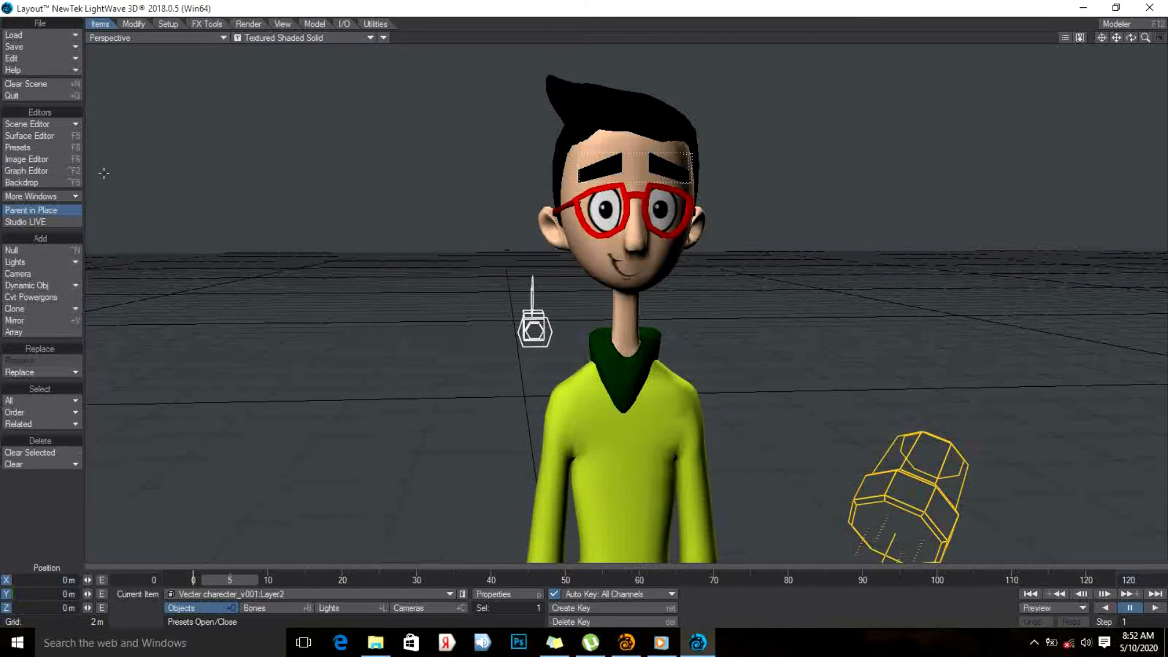
# Open the color texture layers of the Eyes surface and edit the Eyes.jpg image of its selected layer
pyautogui.click(53, 136)
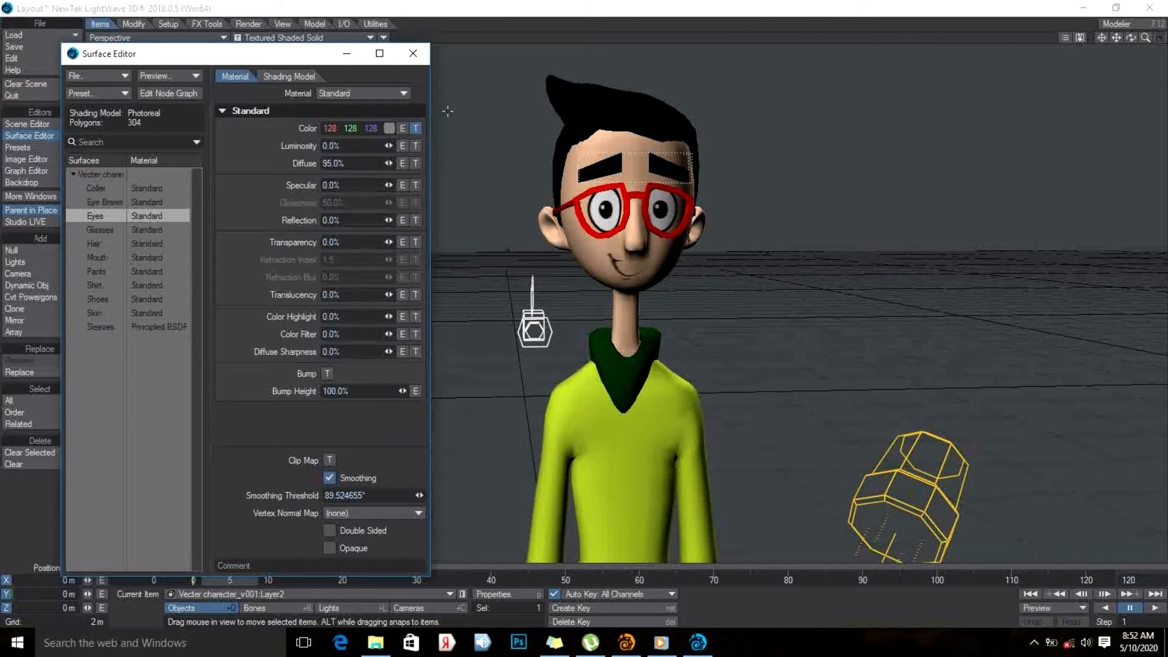
pyautogui.click(417, 130)
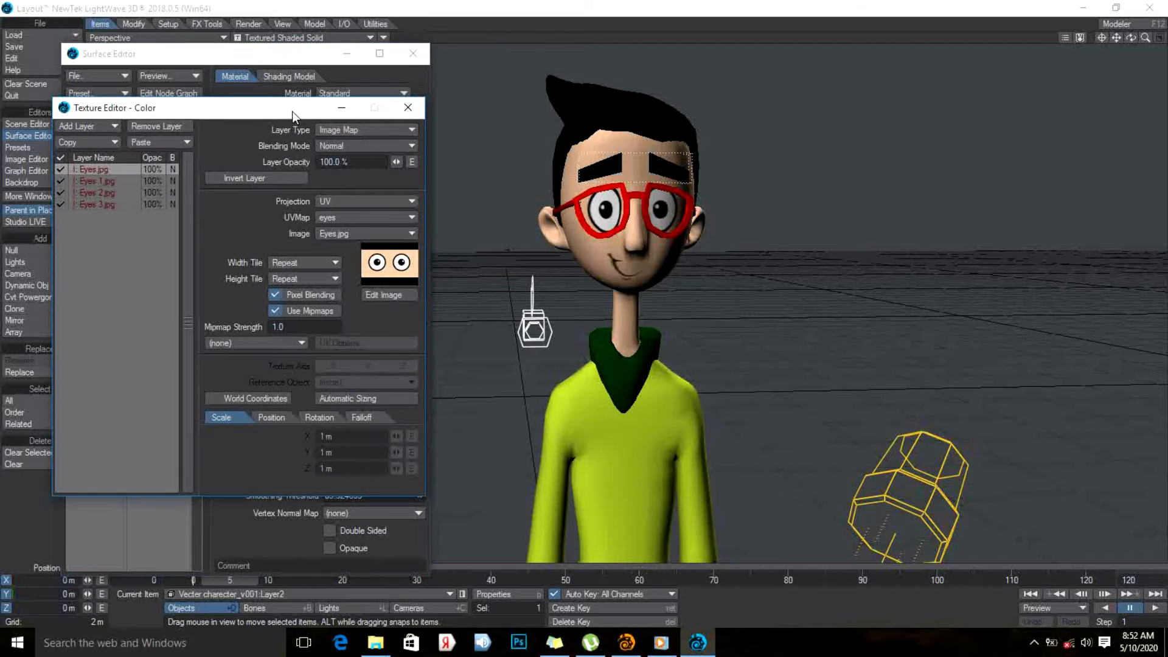
pyautogui.moveTo(292, 112); pyautogui.dragTo(283, 53)
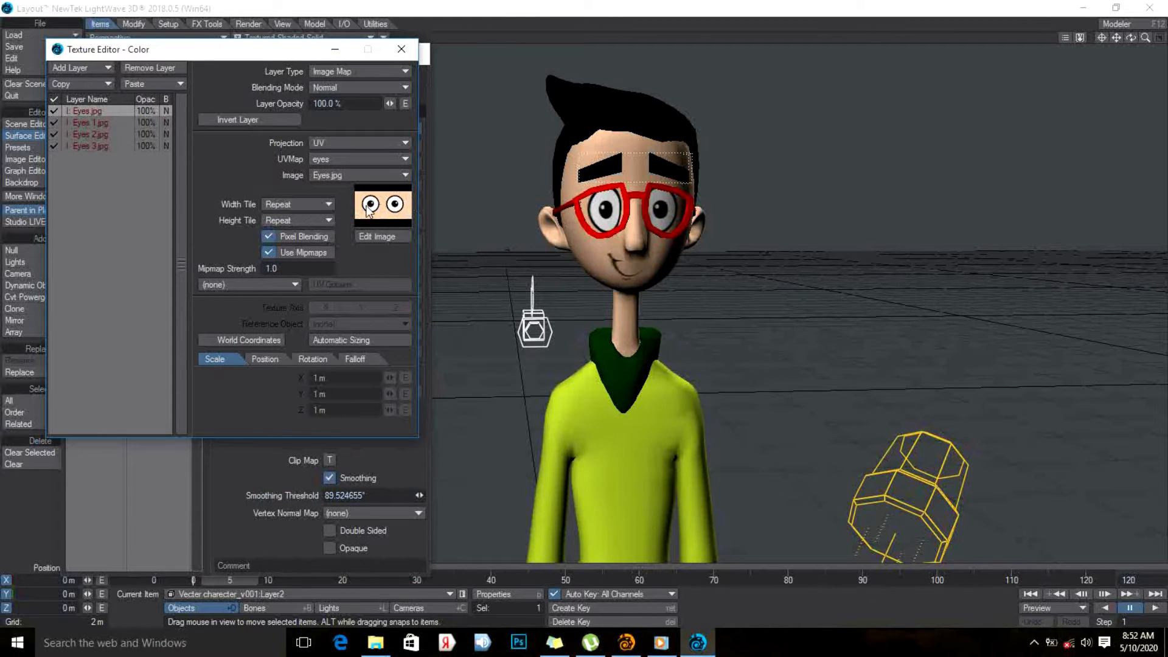
pyautogui.click(388, 237)
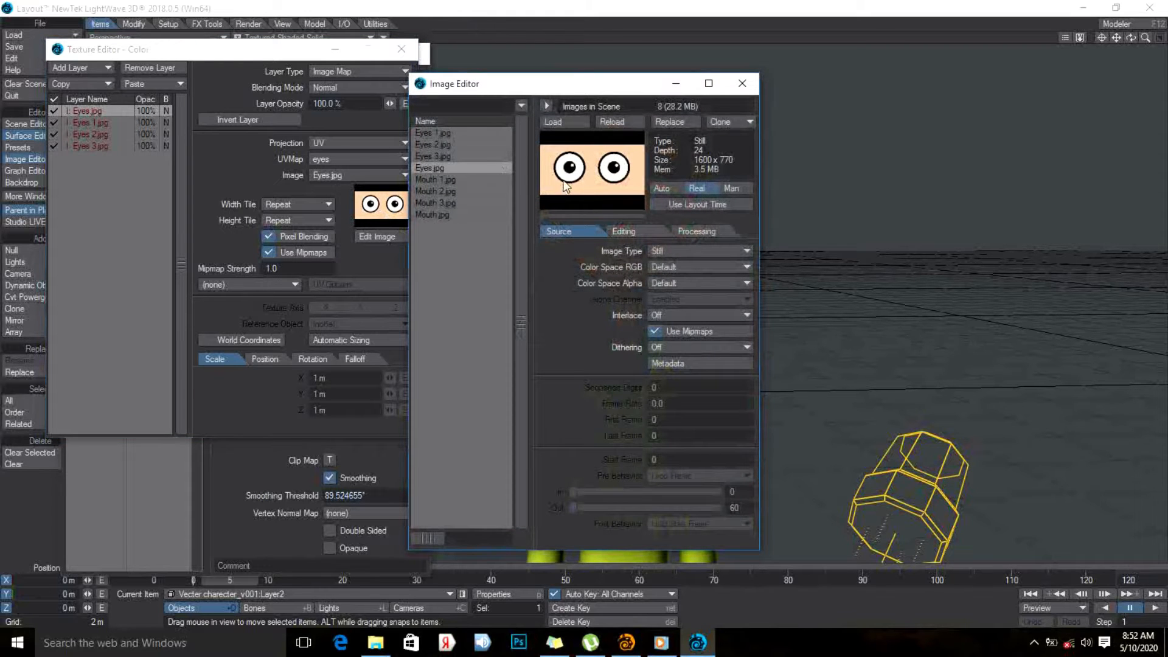
# Preview the loaded eye and mouth images one by one, and close the Image Editor
pyautogui.click(471, 180)
pyautogui.click(460, 157)
pyautogui.click(462, 144)
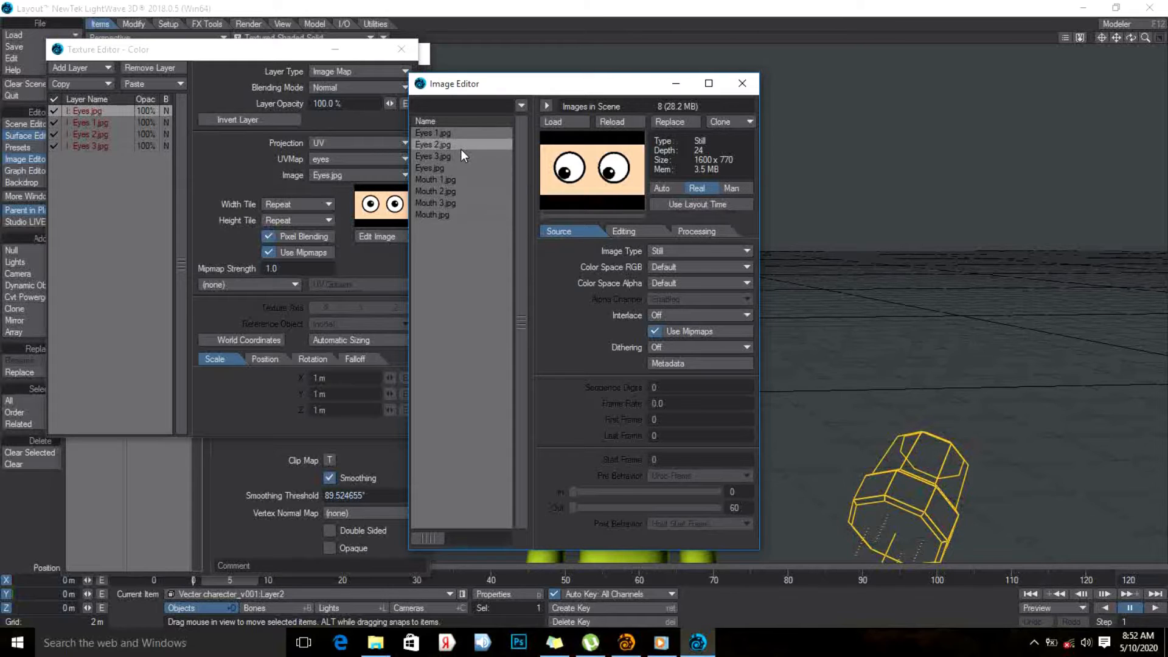
pyautogui.click(454, 180)
pyautogui.click(455, 190)
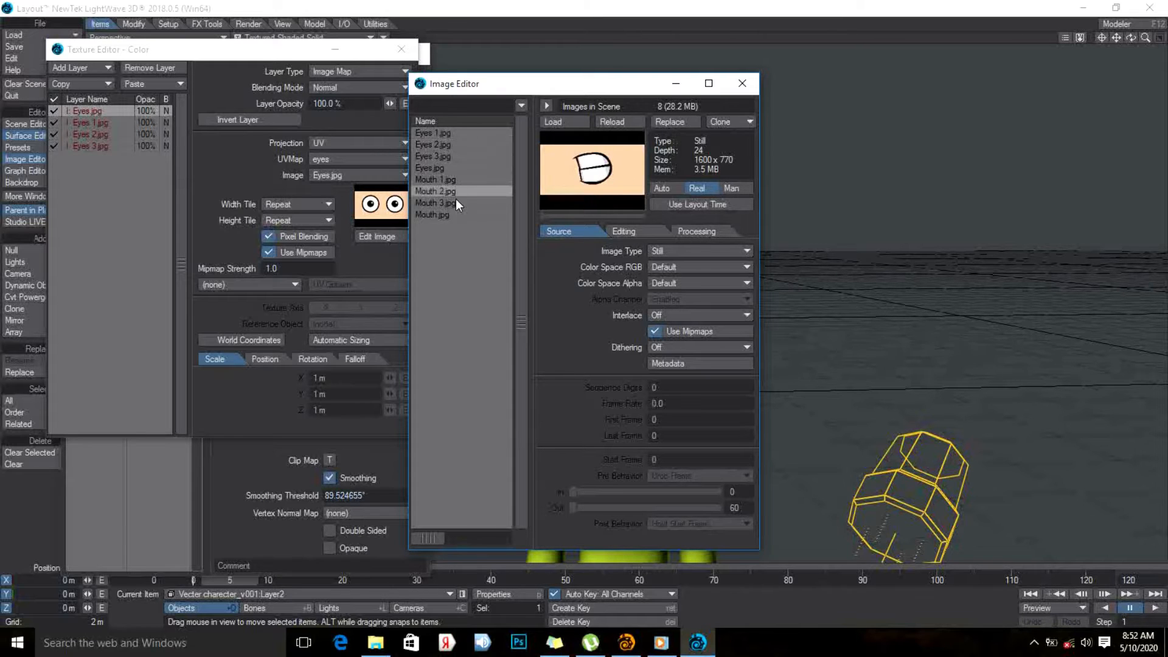
pyautogui.click(455, 203)
pyautogui.click(457, 214)
pyautogui.click(476, 193)
pyautogui.click(468, 181)
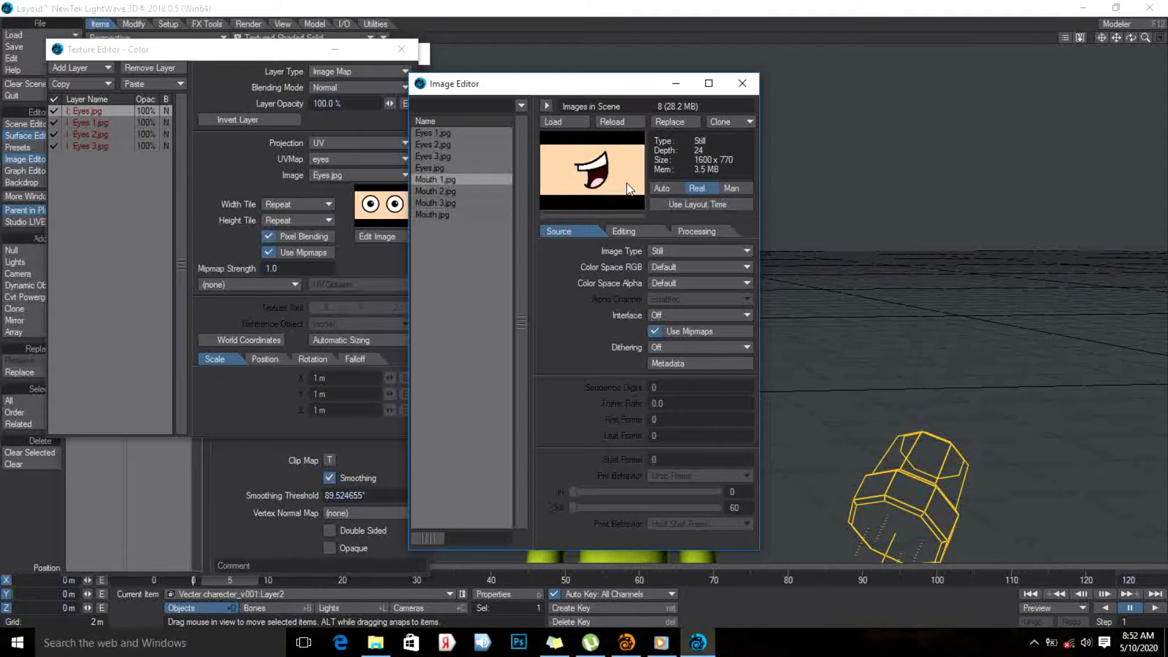
pyautogui.click(742, 84)
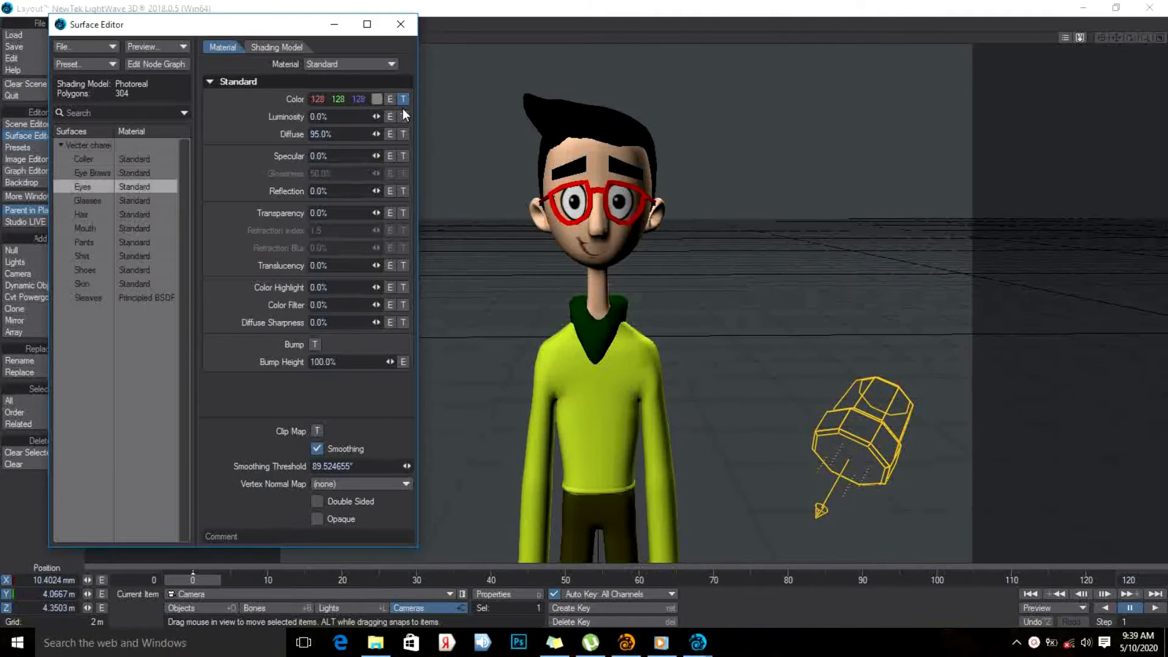
# Duplicate the Eyes.jpg color texture layer of the Eyes surface and assign Eyes 2.jpg as the copy's image
pyautogui.click(402, 99)
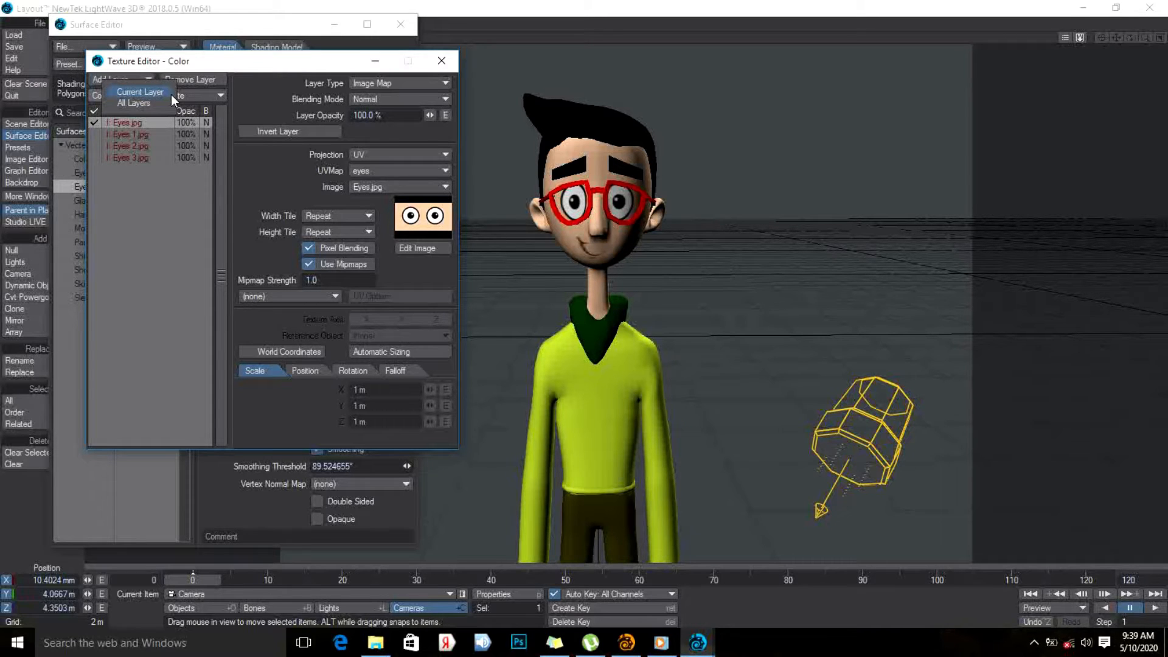
pyautogui.click(170, 94)
pyautogui.click(192, 99)
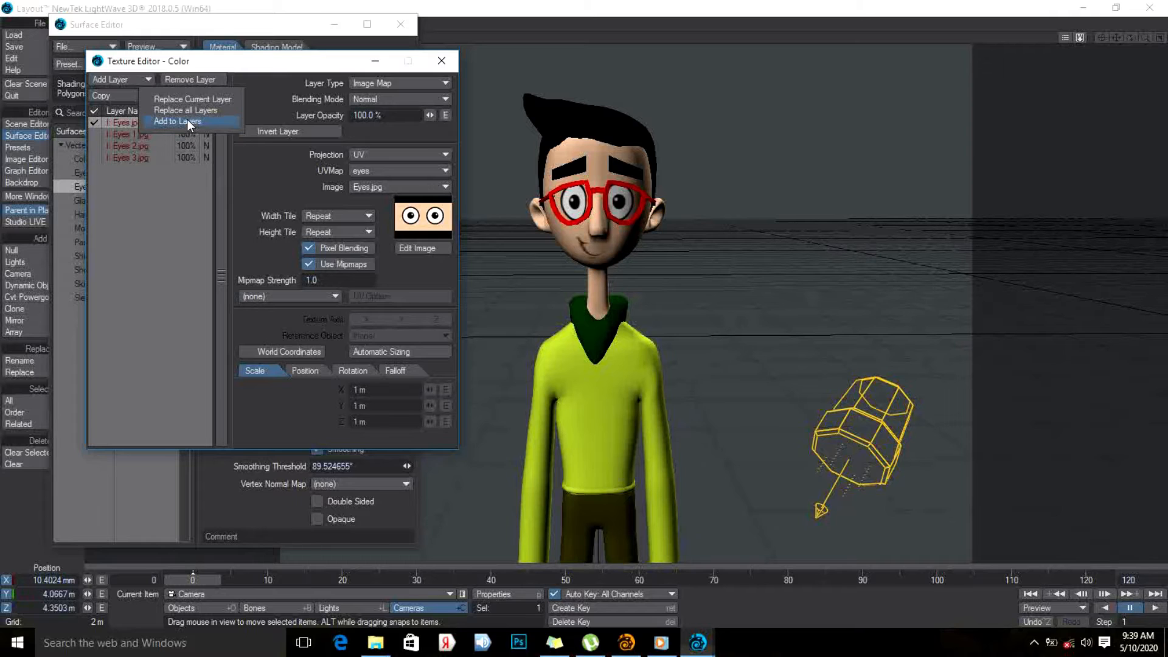
pyautogui.click(187, 119)
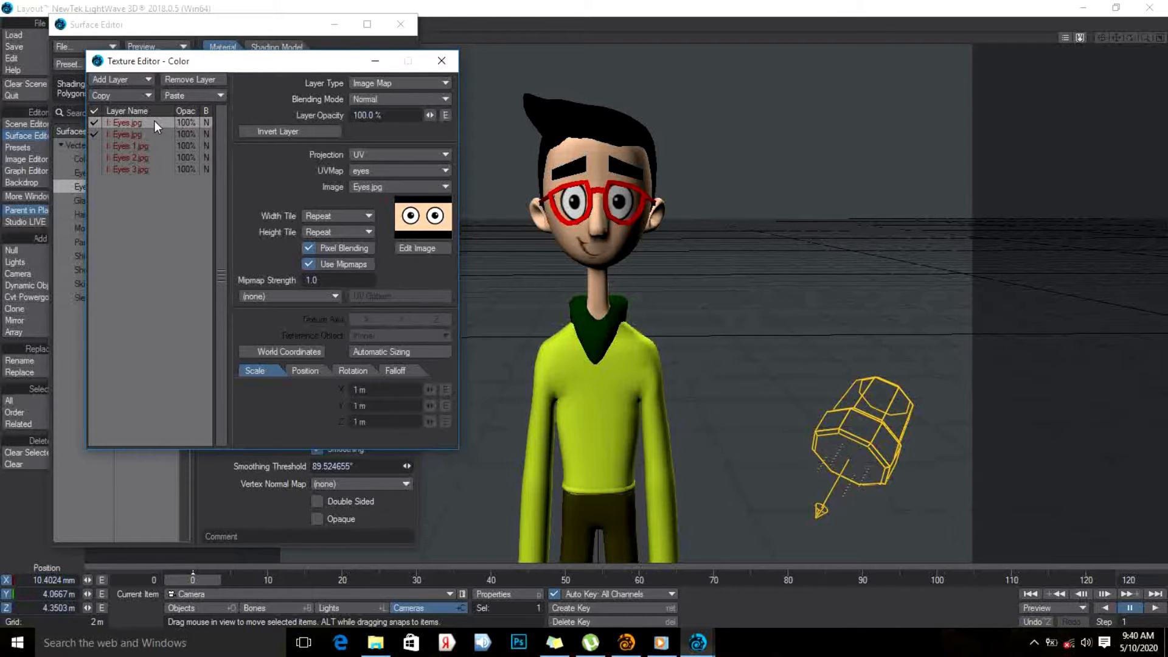
pyautogui.click(205, 79)
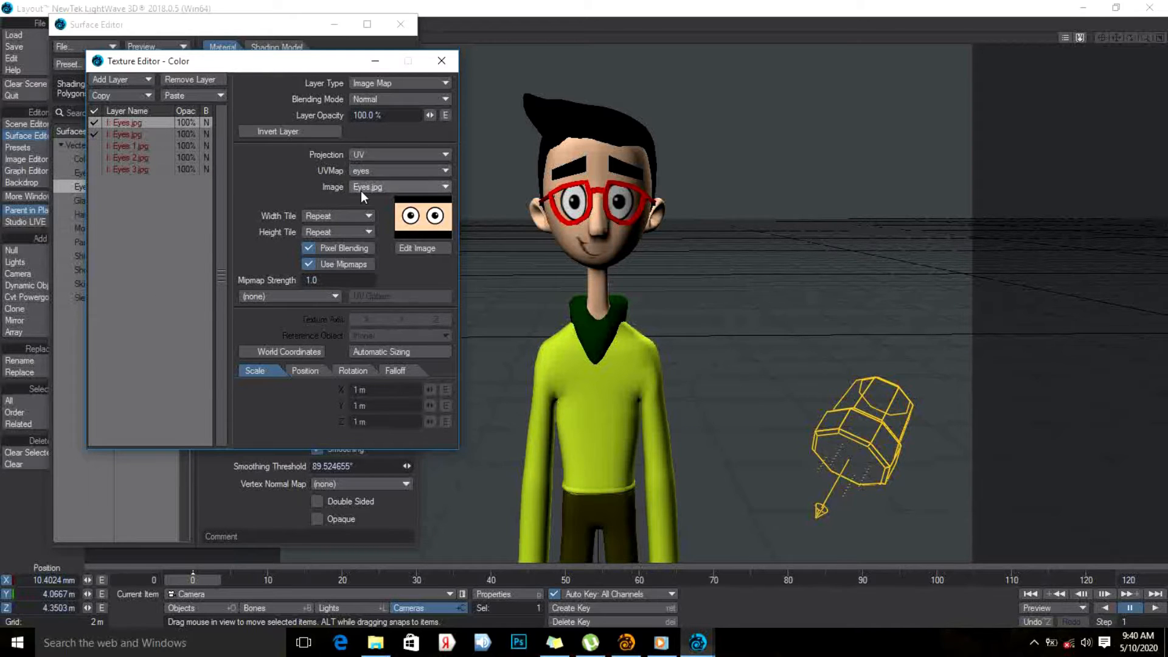
pyautogui.click(399, 187)
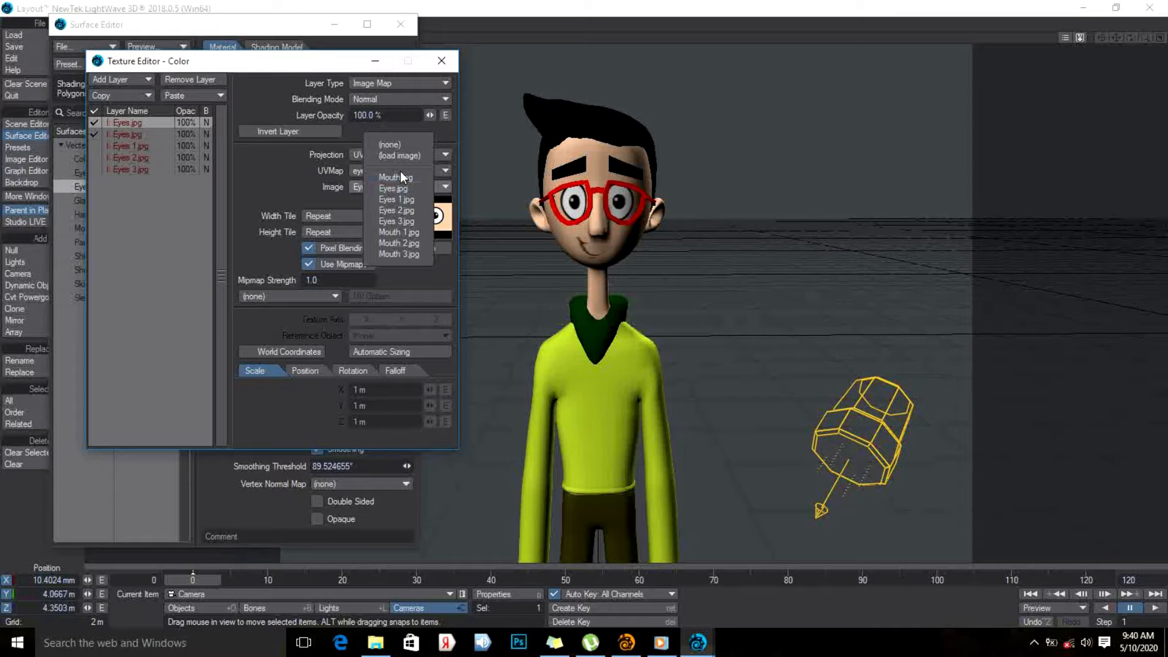
pyautogui.click(404, 213)
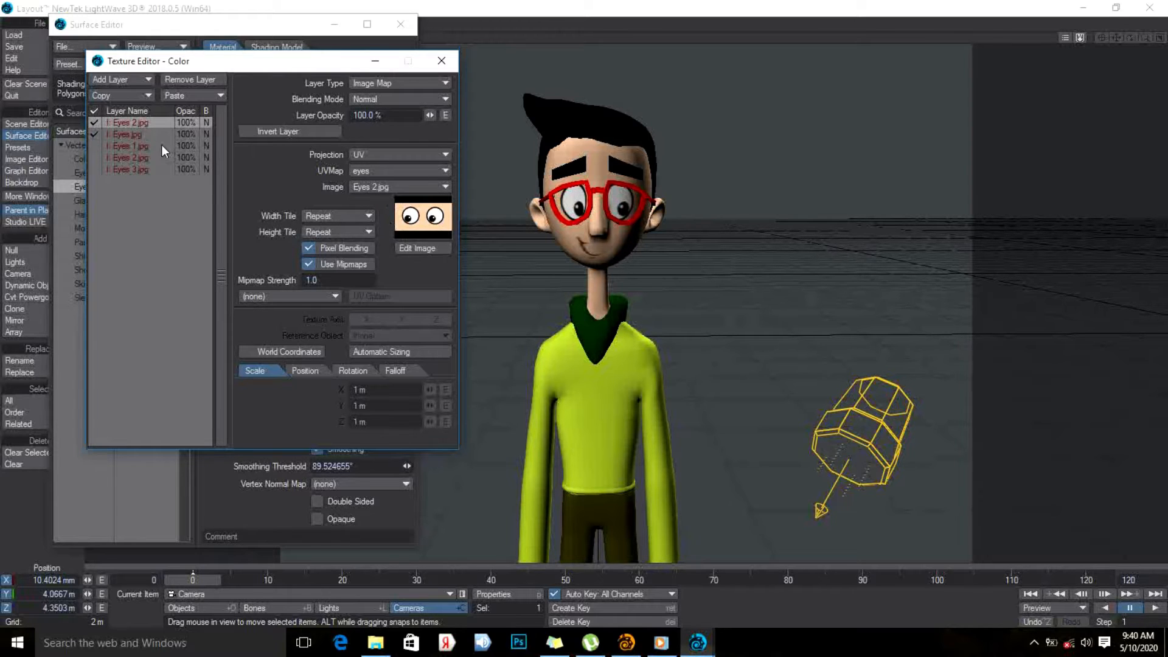
# Try different layer opacities on the topmost Eyes 2.jpg texture layer
pyautogui.click(119, 133)
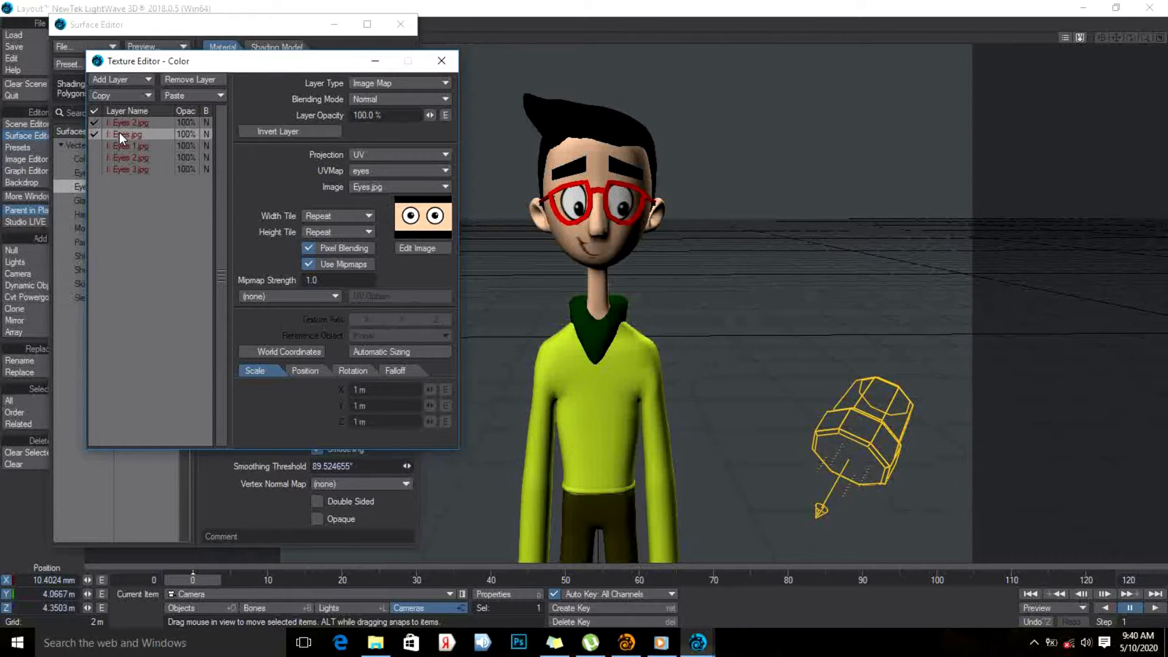
pyautogui.click(133, 123)
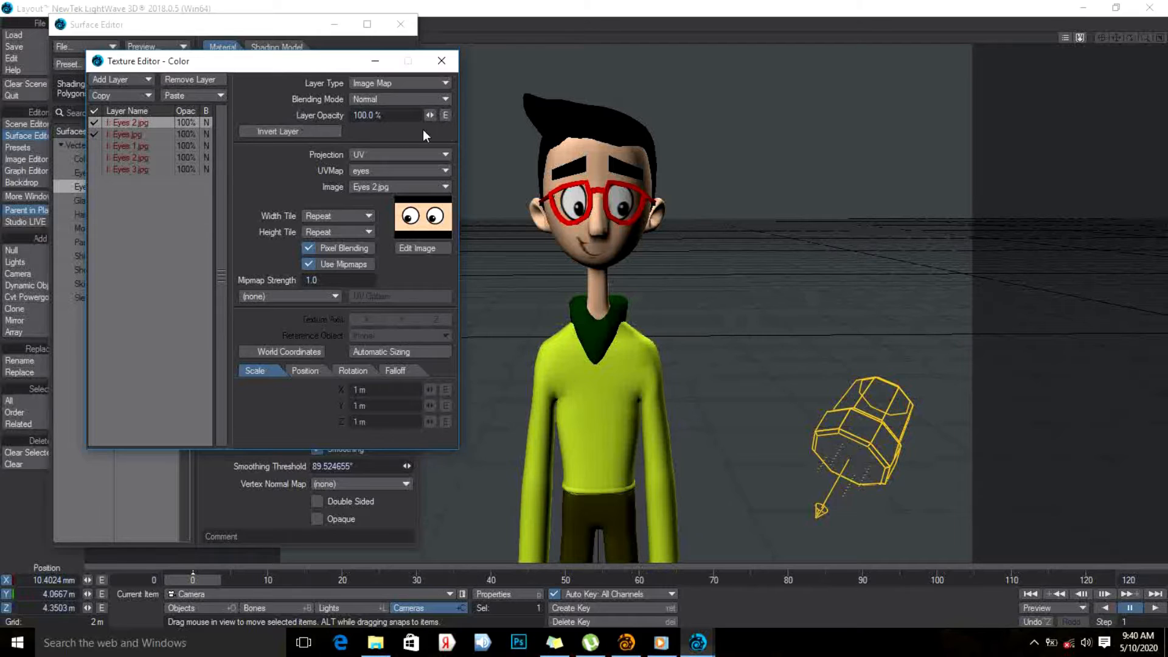
pyautogui.moveTo(430, 118)
pyautogui.mouseDown()
pyautogui.moveTo(292, 112)
pyautogui.moveTo(214, 140)
pyautogui.moveTo(445, 120)
pyautogui.mouseUp()
pyautogui.moveTo(429, 116); pyautogui.dragTo(417, 138)
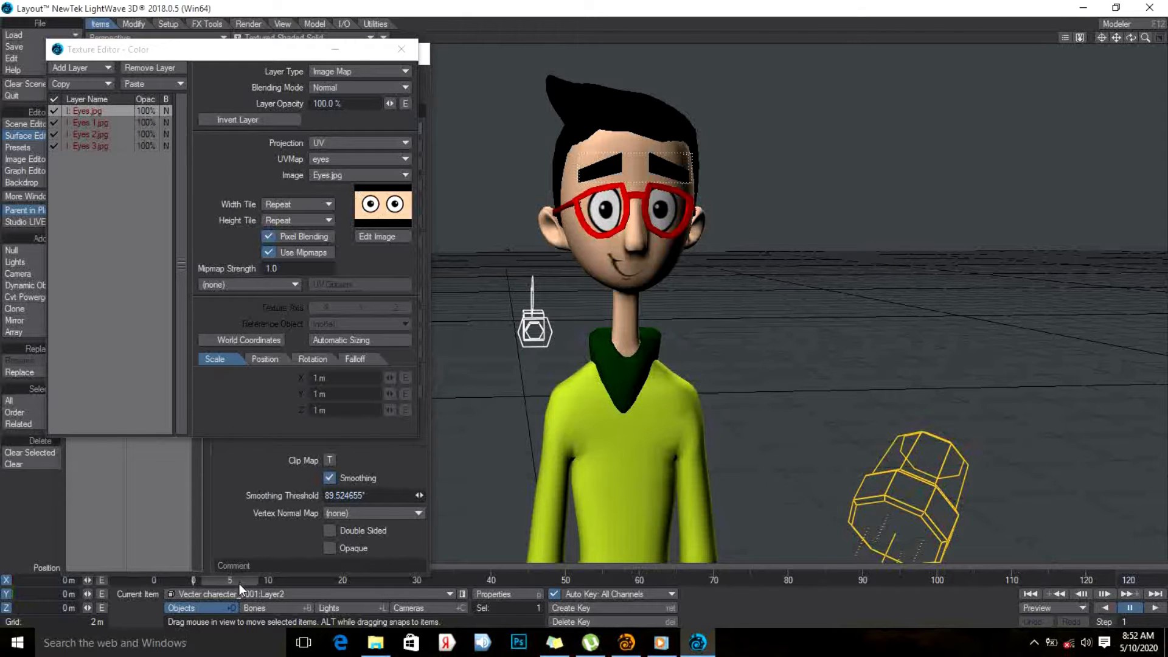
# Close the Surface Editor and switch the viewport's display mode to VPR, keeping the Texture Editor open
pyautogui.click(230, 571)
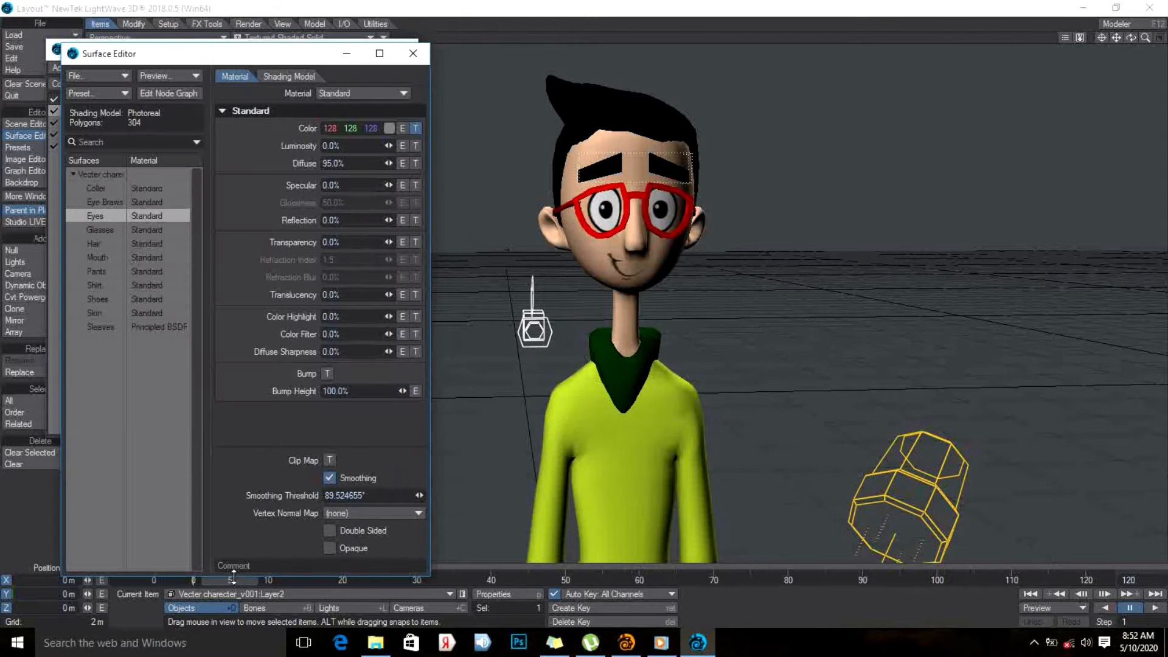
pyautogui.click(418, 57)
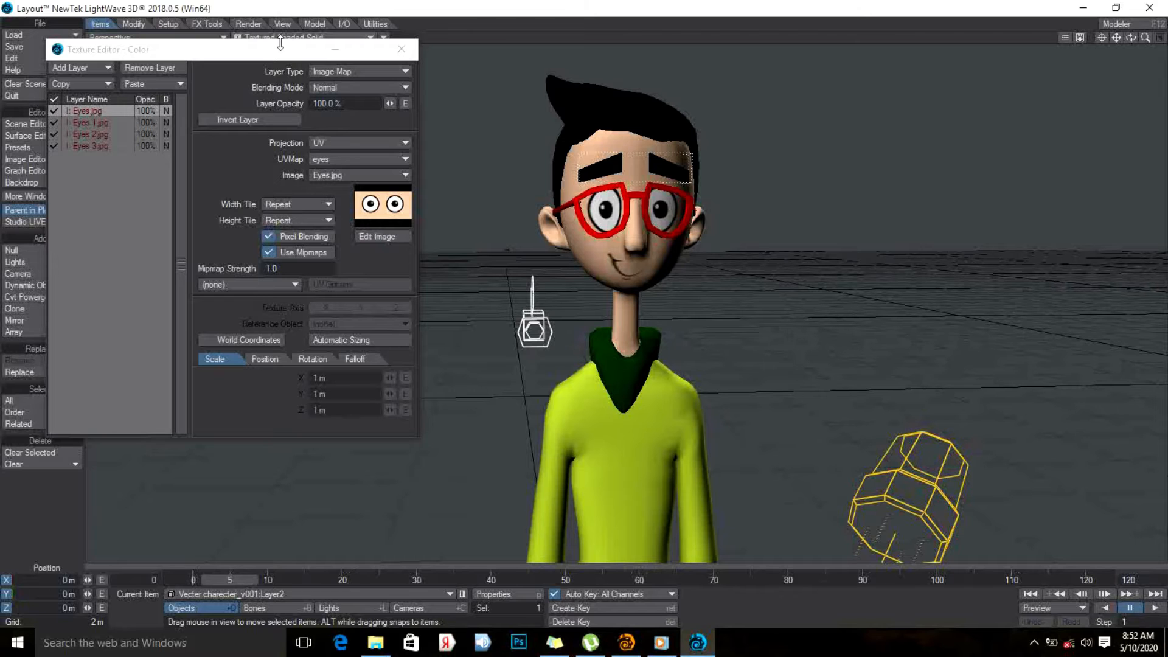
pyautogui.moveTo(279, 47); pyautogui.dragTo(320, 57)
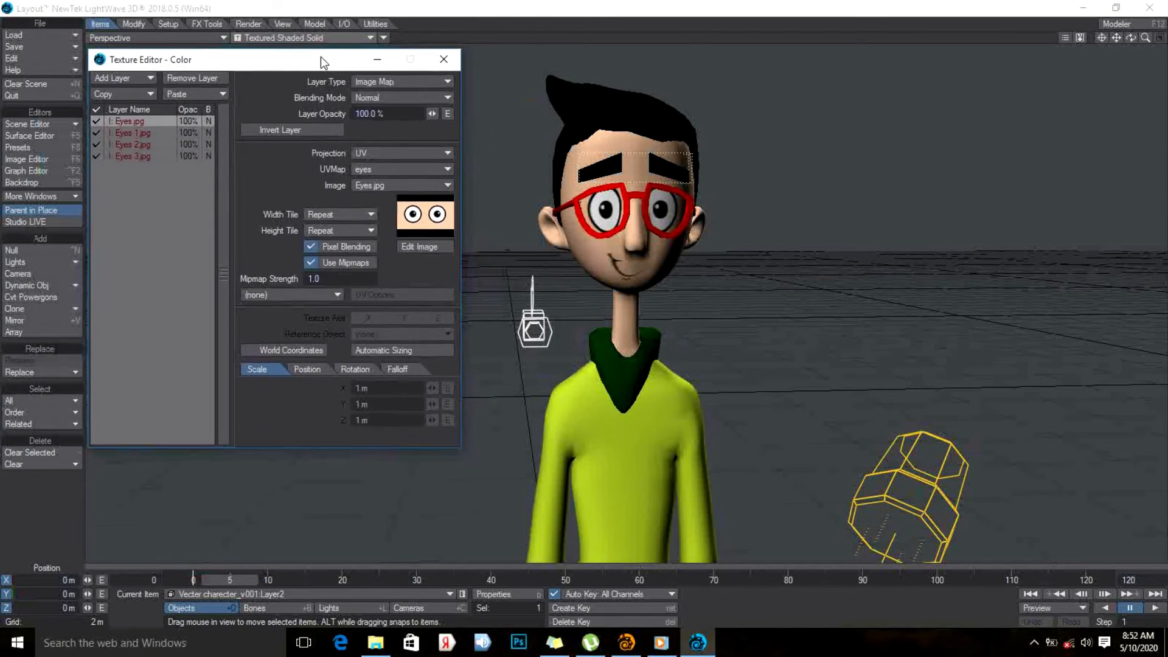
pyautogui.click(370, 39)
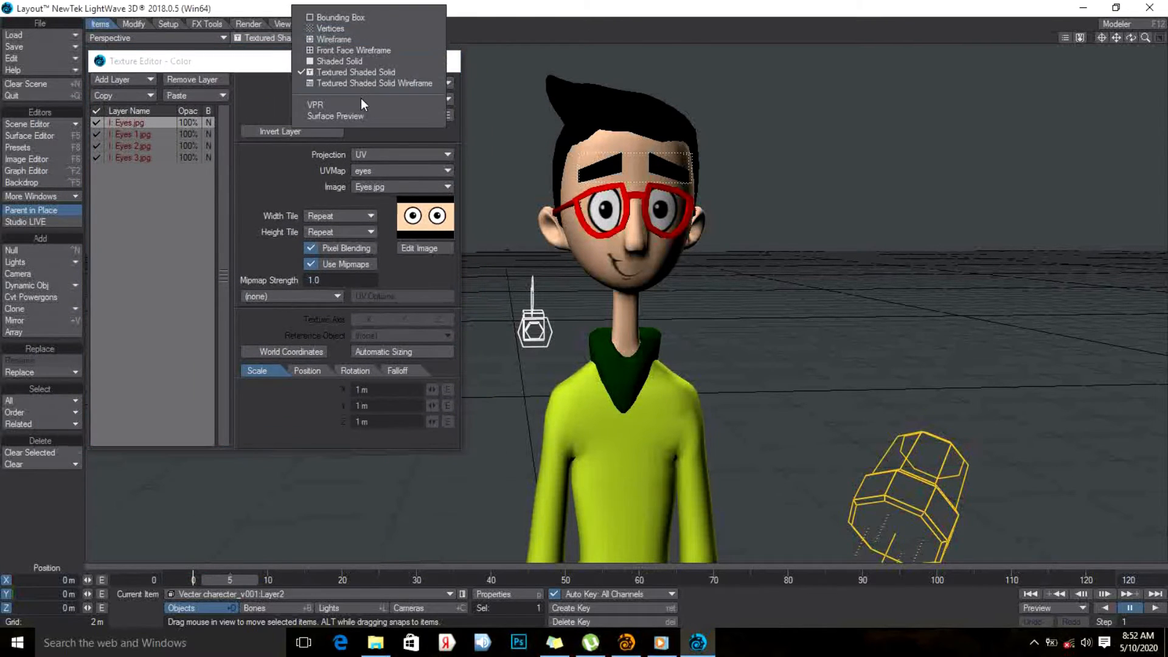
pyautogui.click(363, 105)
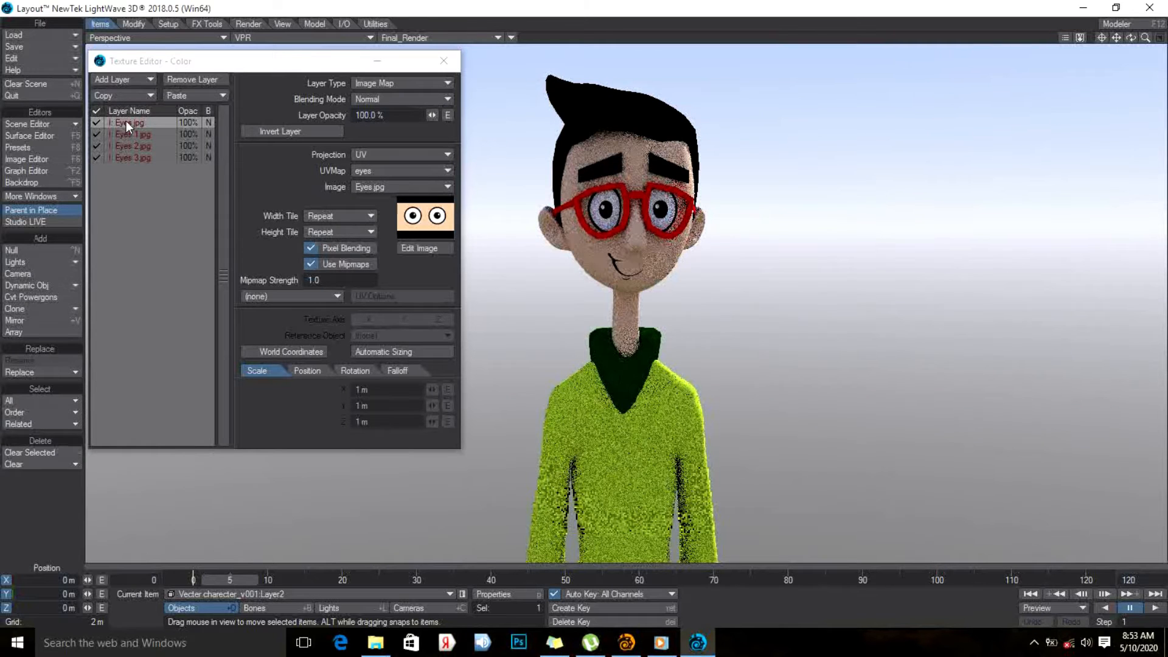
# Give the Eyes.jpg texture layer an opacity envelope with a key of 100% at frame 5
pyautogui.click(158, 123)
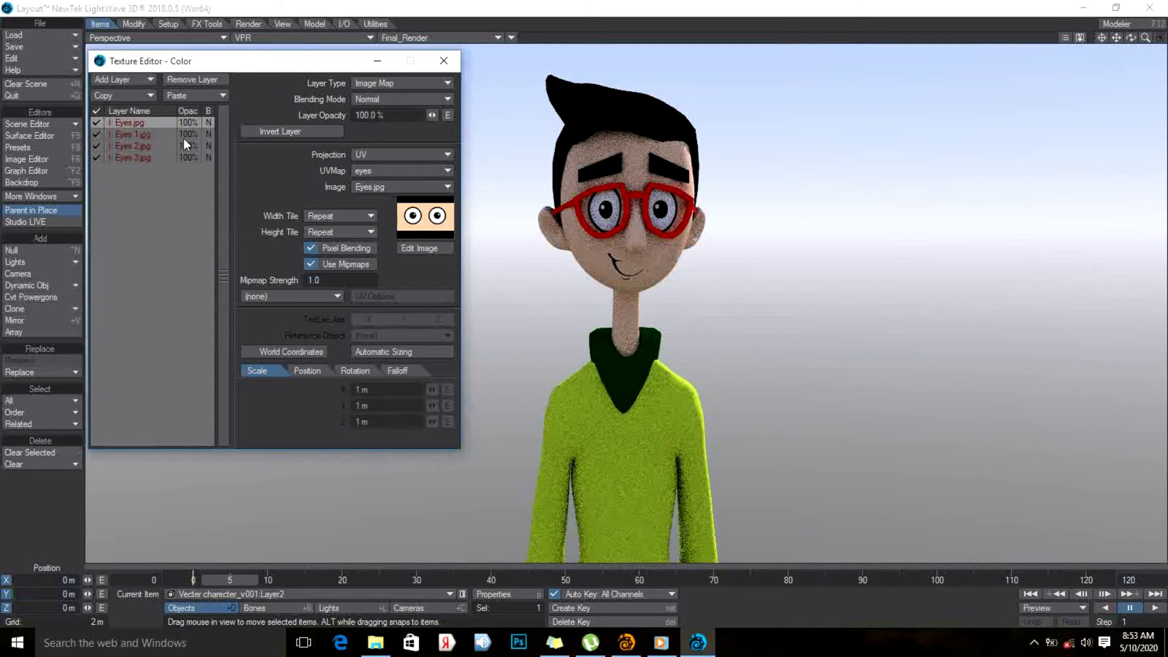
pyautogui.click(94, 122)
pyautogui.click(94, 122)
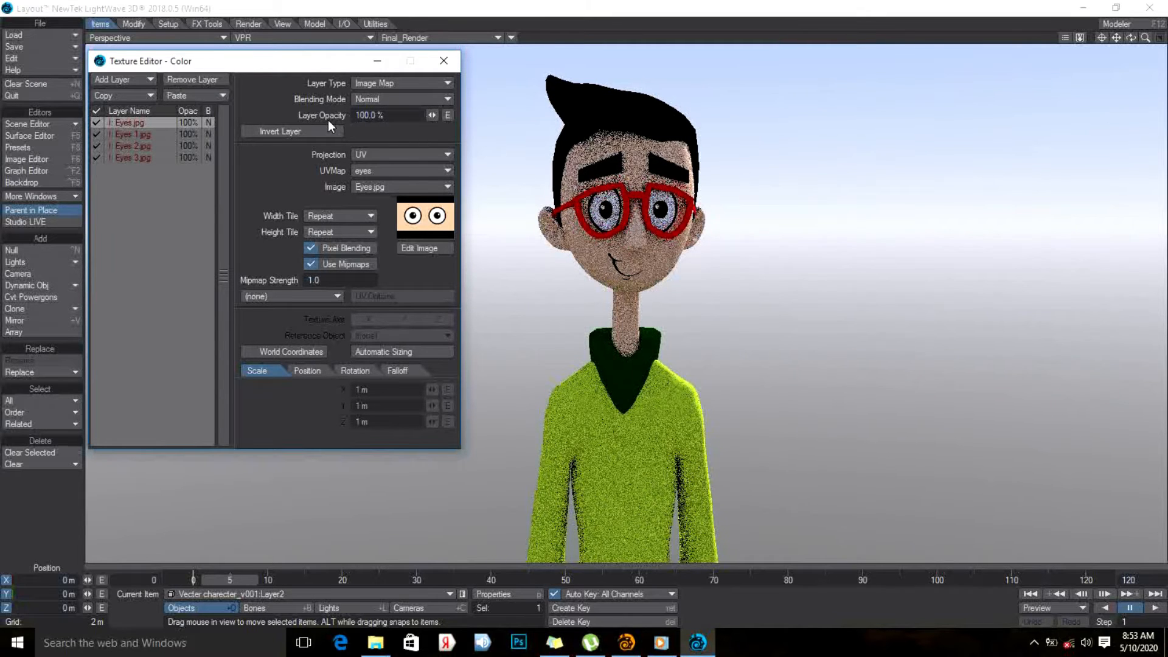
pyautogui.click(447, 116)
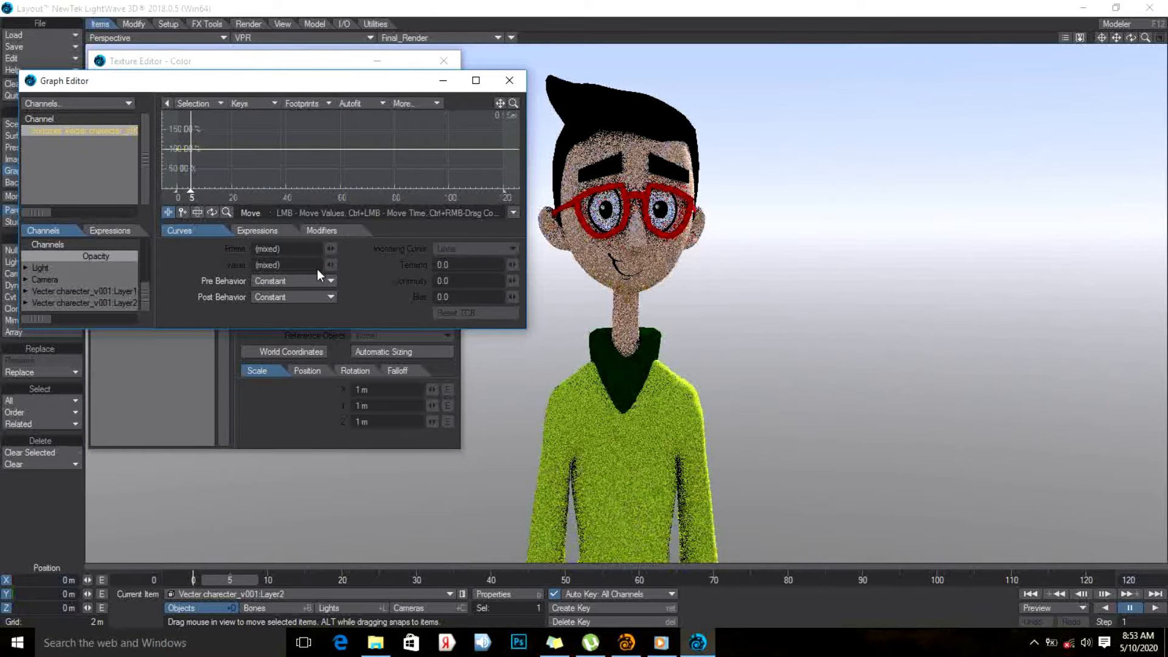
pyautogui.click(261, 108)
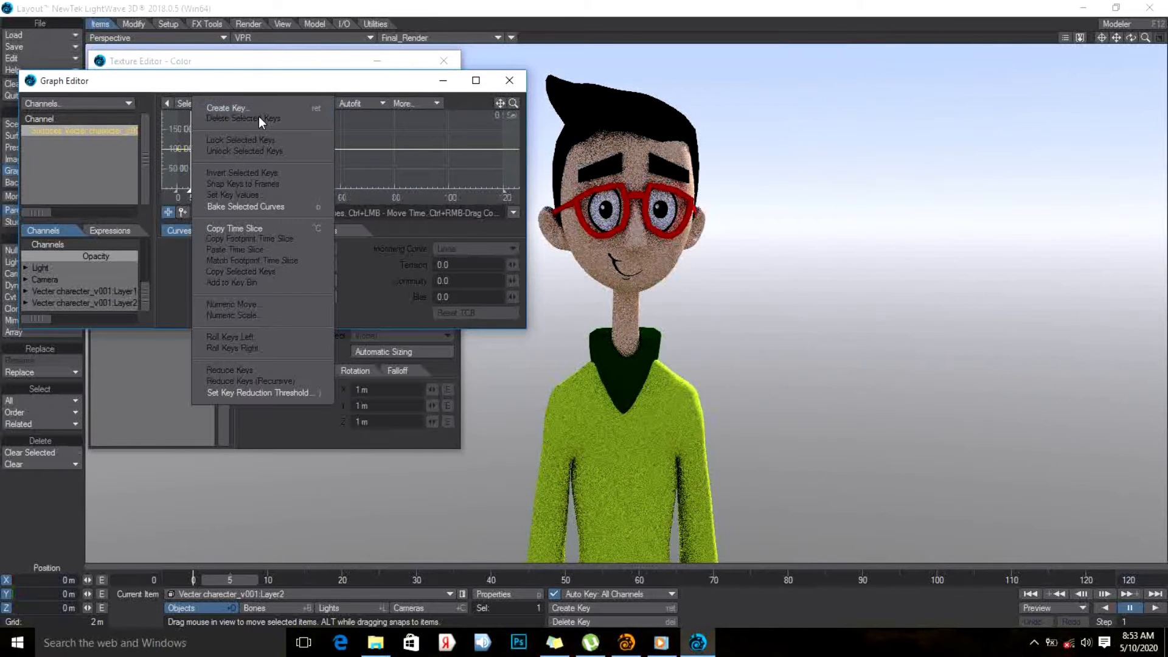
pyautogui.click(254, 110)
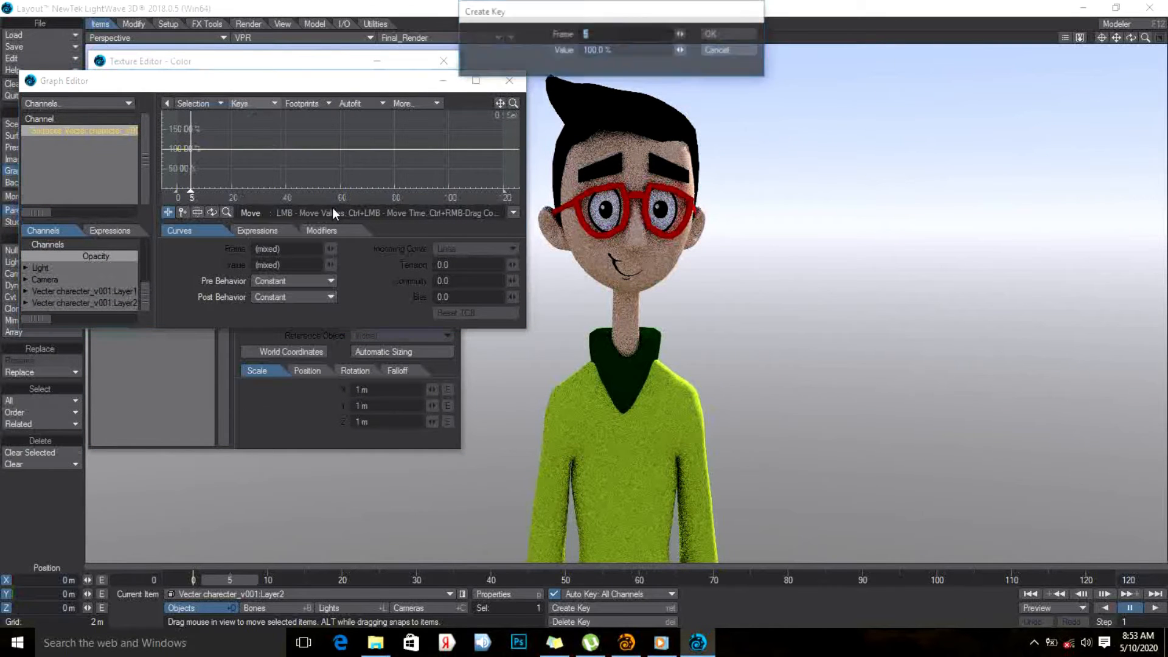
pyautogui.click(715, 33)
# Create a 0% opacity key at frame 6 on the Eyes.jpg envelope and close the Graph Editor
pyautogui.moveTo(190, 192); pyautogui.dragTo(193, 192)
pyautogui.click(258, 104)
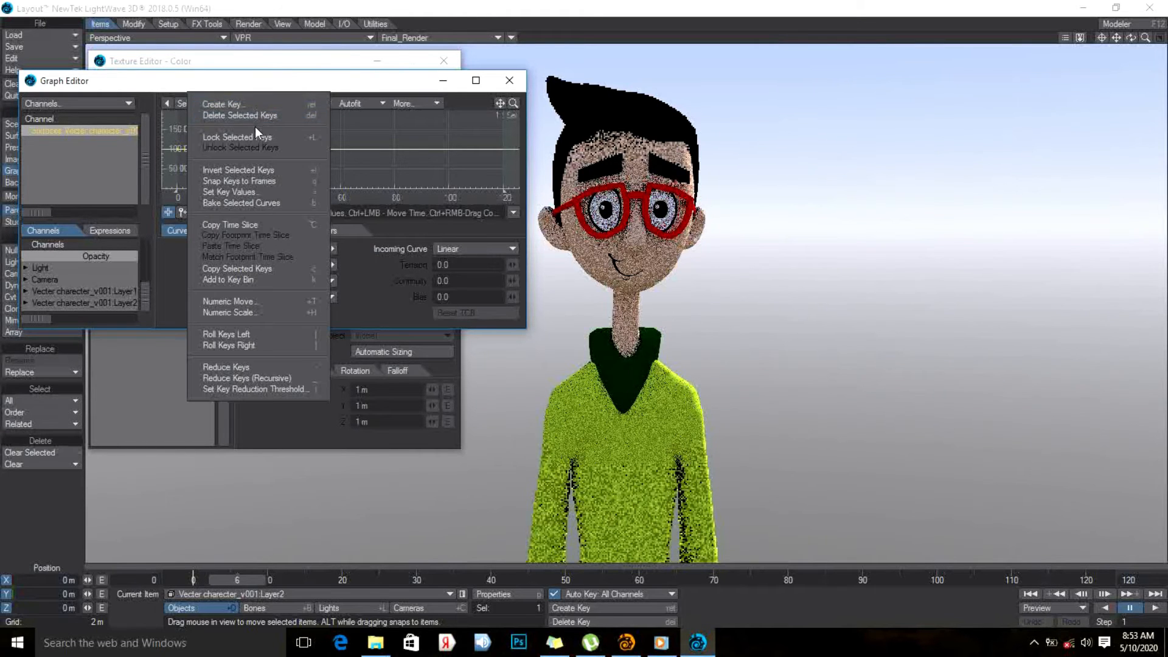
pyautogui.click(251, 105)
pyautogui.click(602, 50)
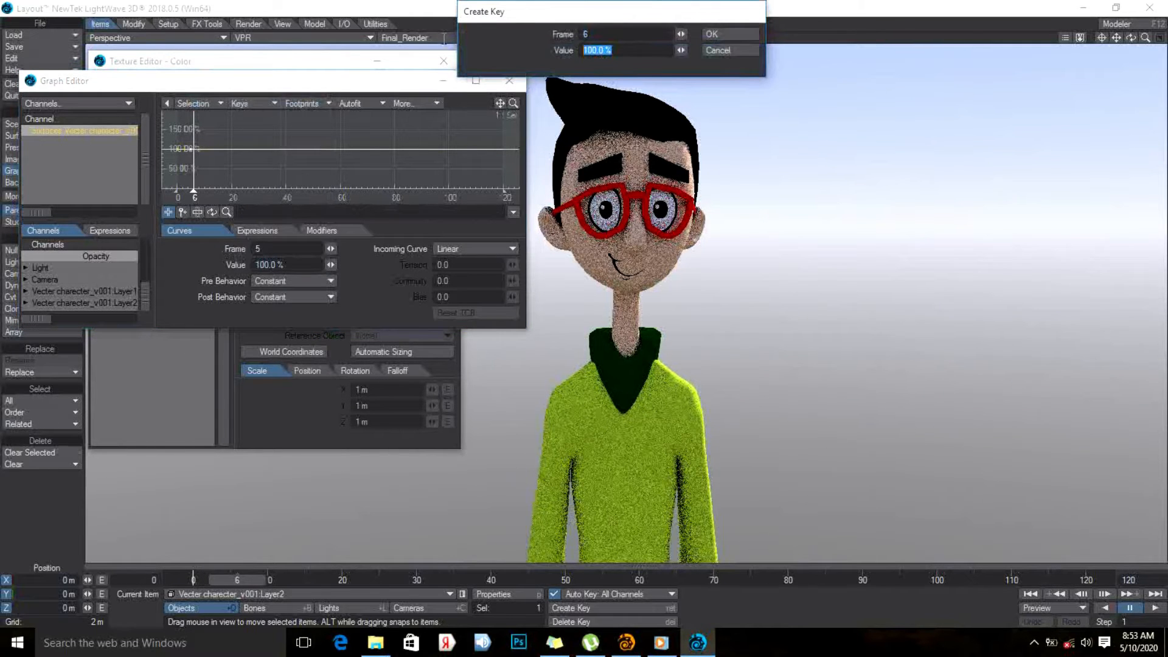
pyautogui.write('0')
pyautogui.press('Return')
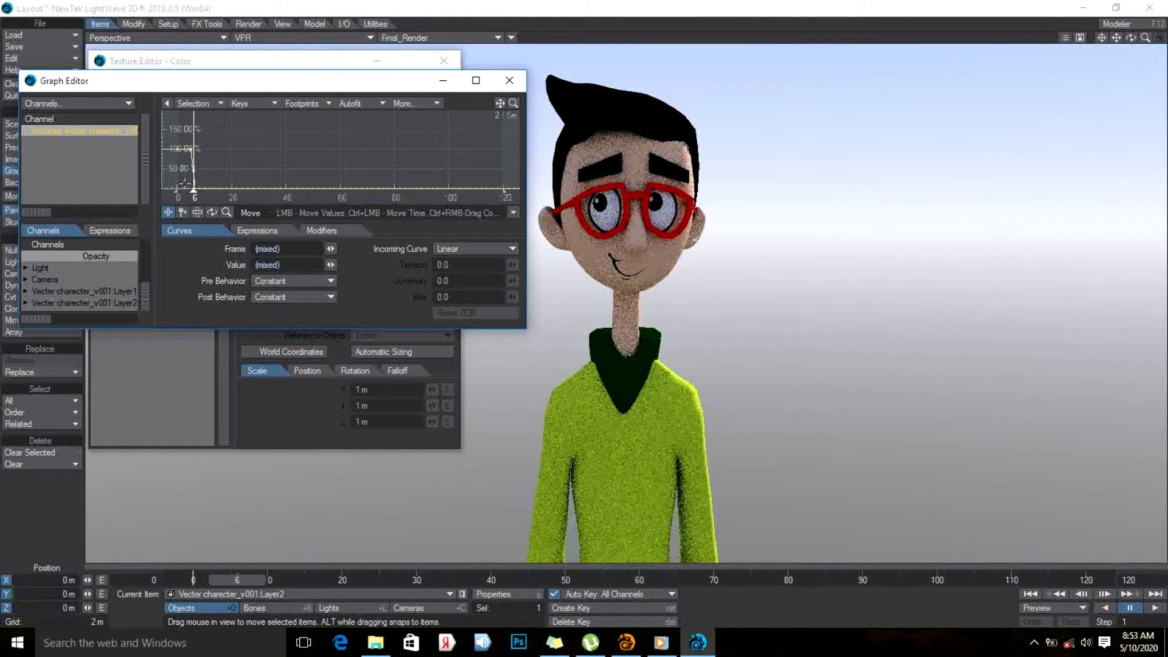
pyautogui.click(508, 82)
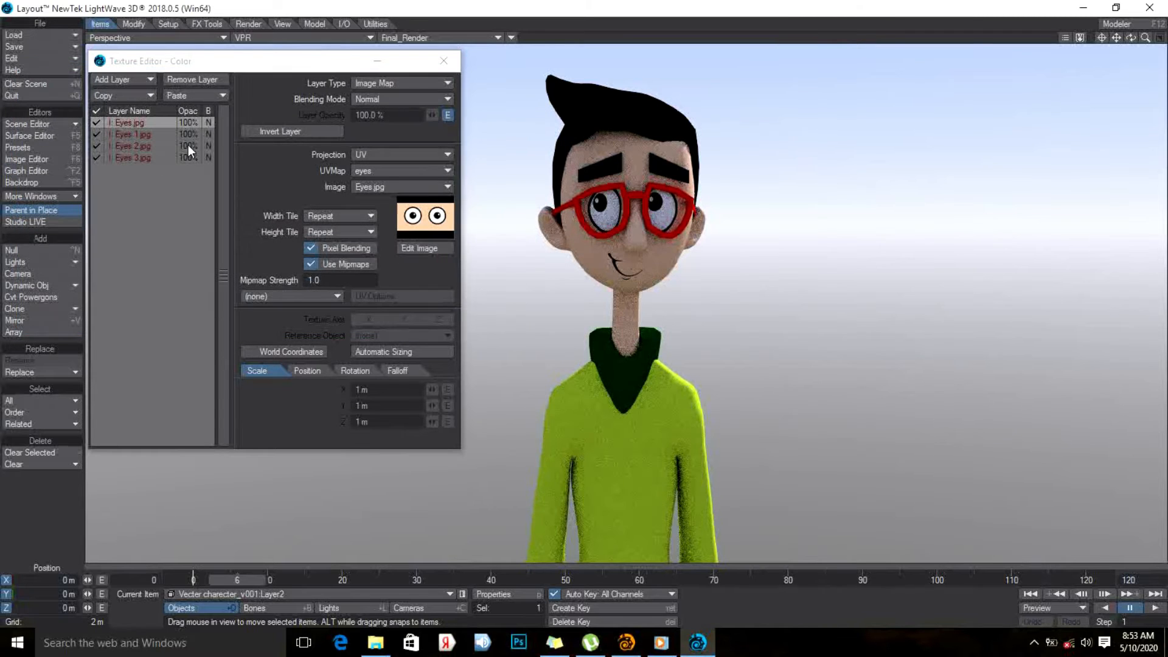
# Give the Eyes 3.jpg texture layer an opacity envelope and set its frame 0 key to 0%
pyautogui.click(136, 158)
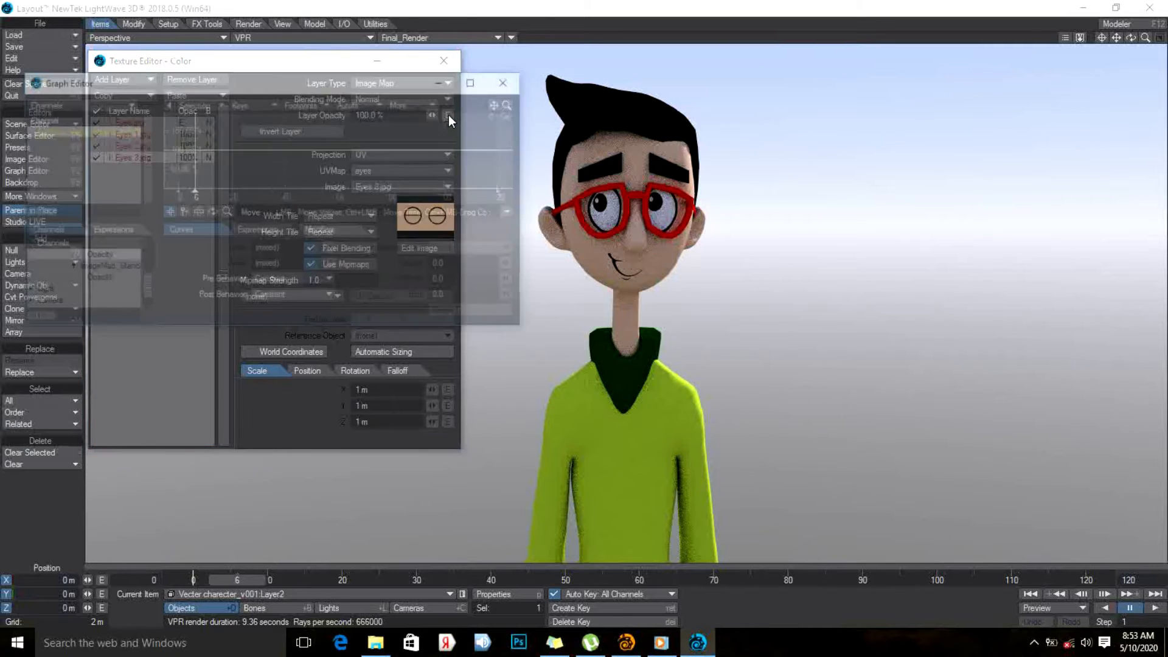
pyautogui.click(447, 115)
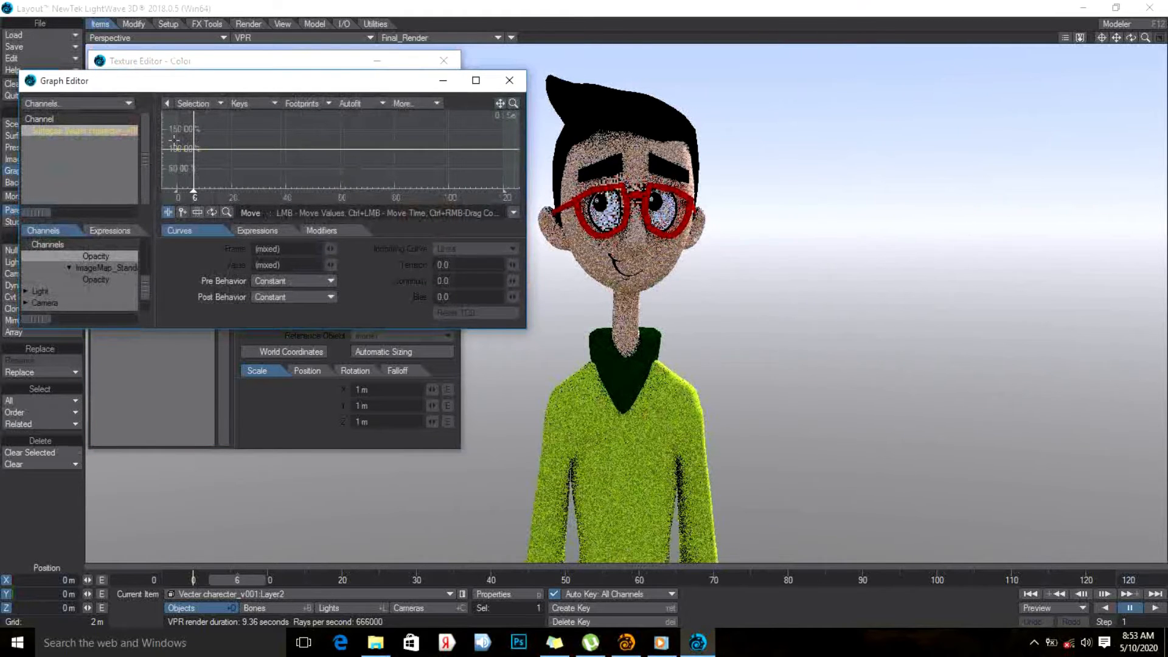
pyautogui.click(193, 149)
pyautogui.click(280, 264)
pyautogui.write('0')
pyautogui.press('Return')
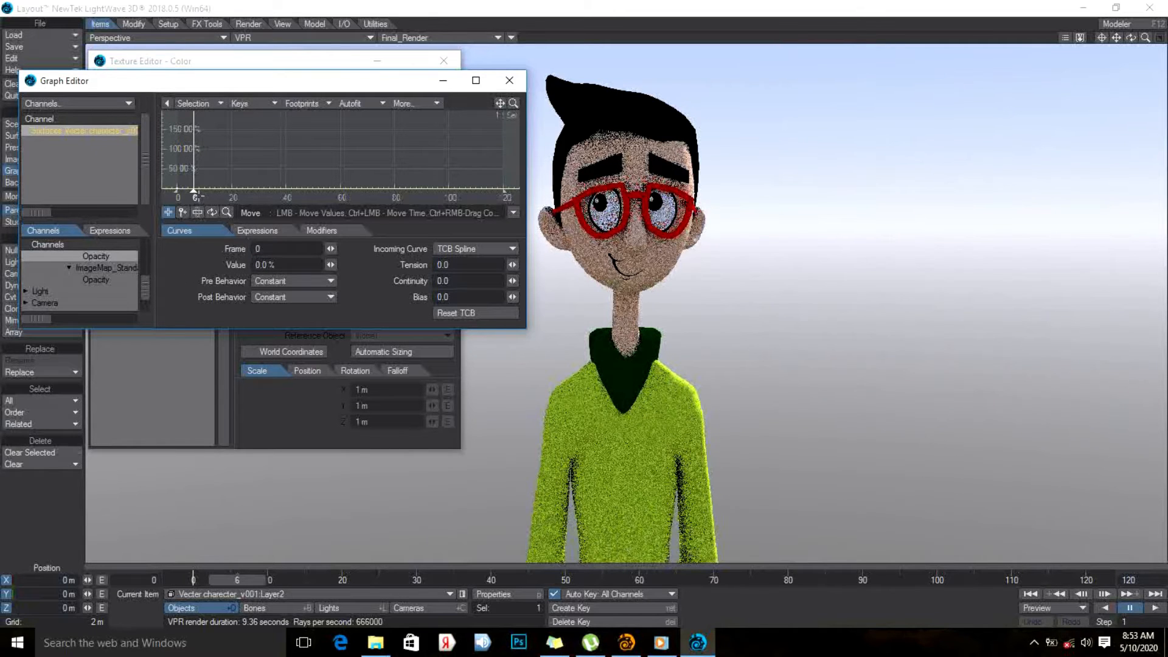
# Create a 0% key at frame 5 on the Eyes 3.jpg opacity envelope
pyautogui.moveTo(194, 191); pyautogui.dragTo(191, 191)
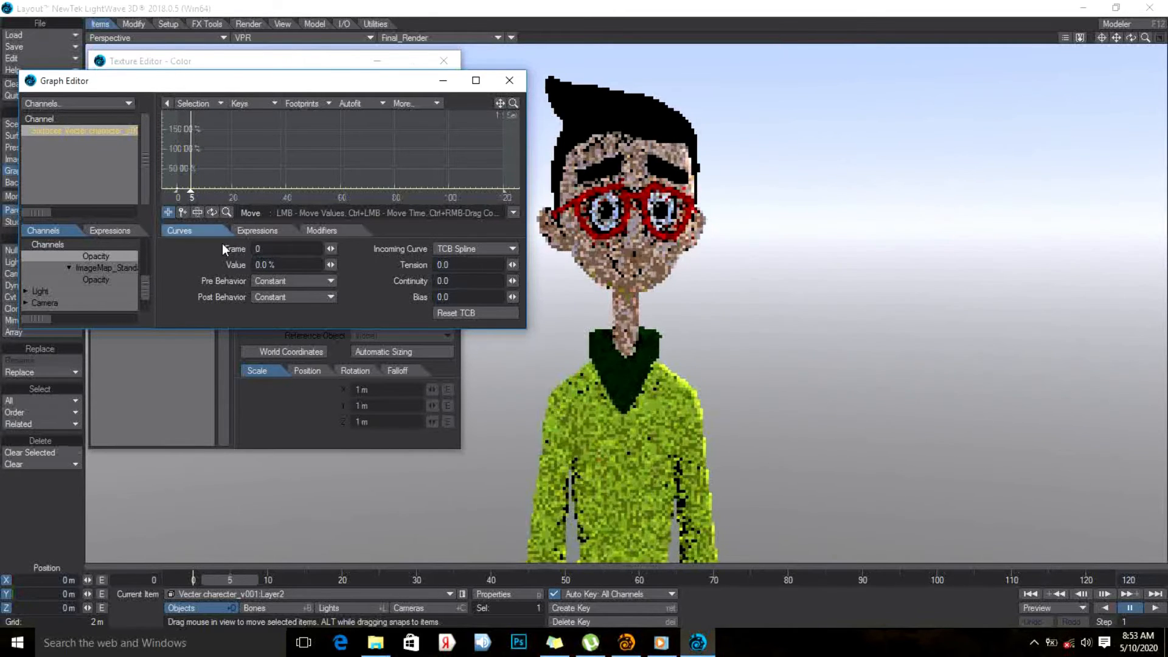
pyautogui.click(261, 101)
pyautogui.press('Tab')
pyautogui.click(735, 34)
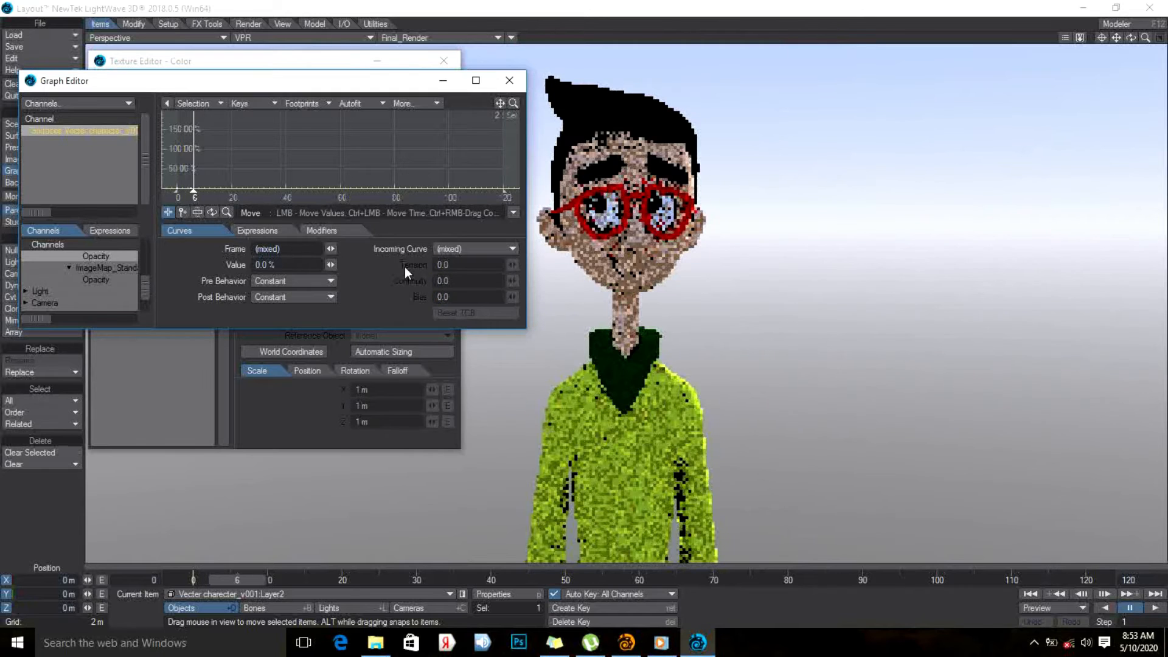
# Create a 100% opacity key at frame 6 on the Eyes 3.jpg envelope and close the Graph Editor
pyautogui.click(450, 248)
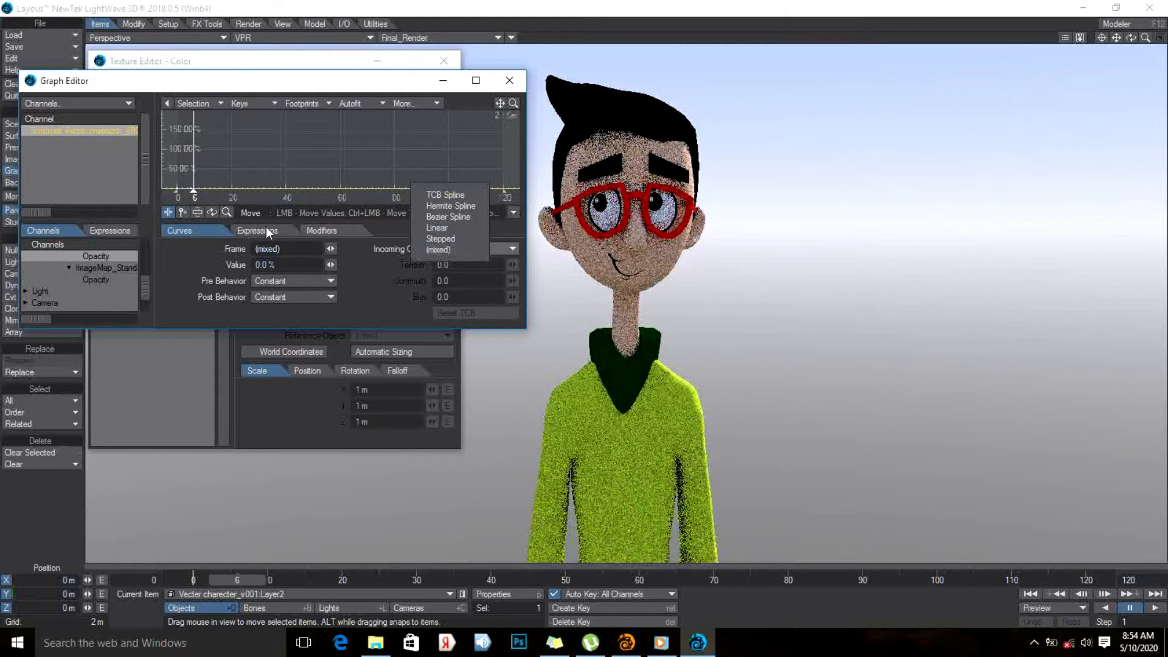
pyautogui.click(286, 259)
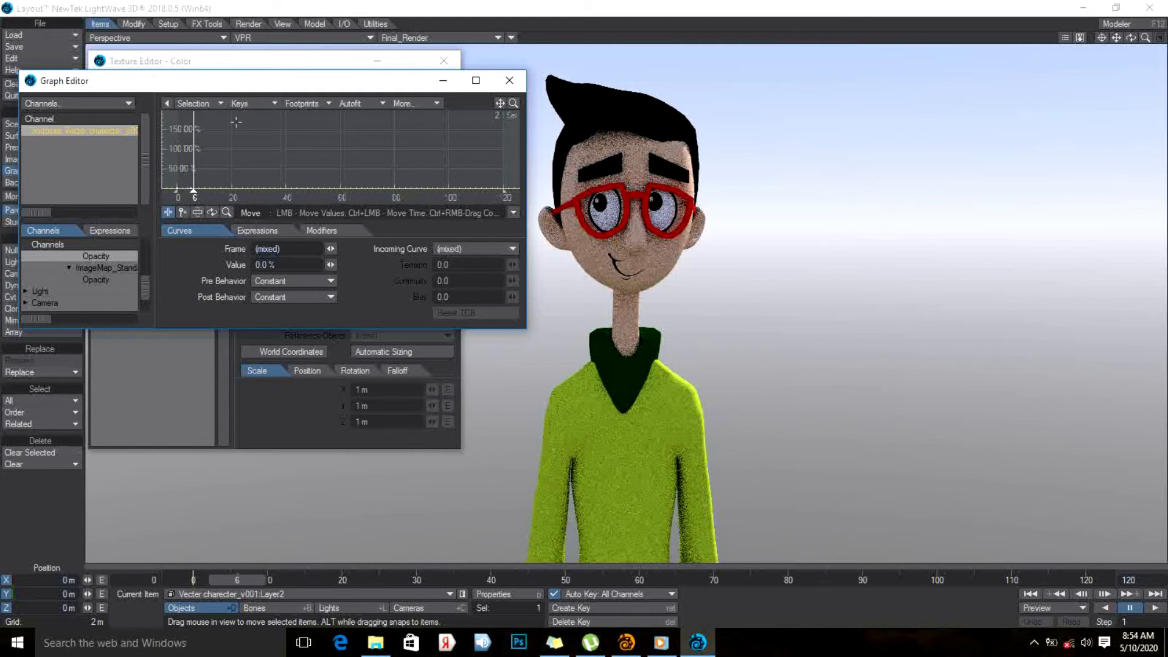
pyautogui.rightClick(266, 100)
pyautogui.click(281, 104)
pyautogui.press('Tab')
pyautogui.write('100')
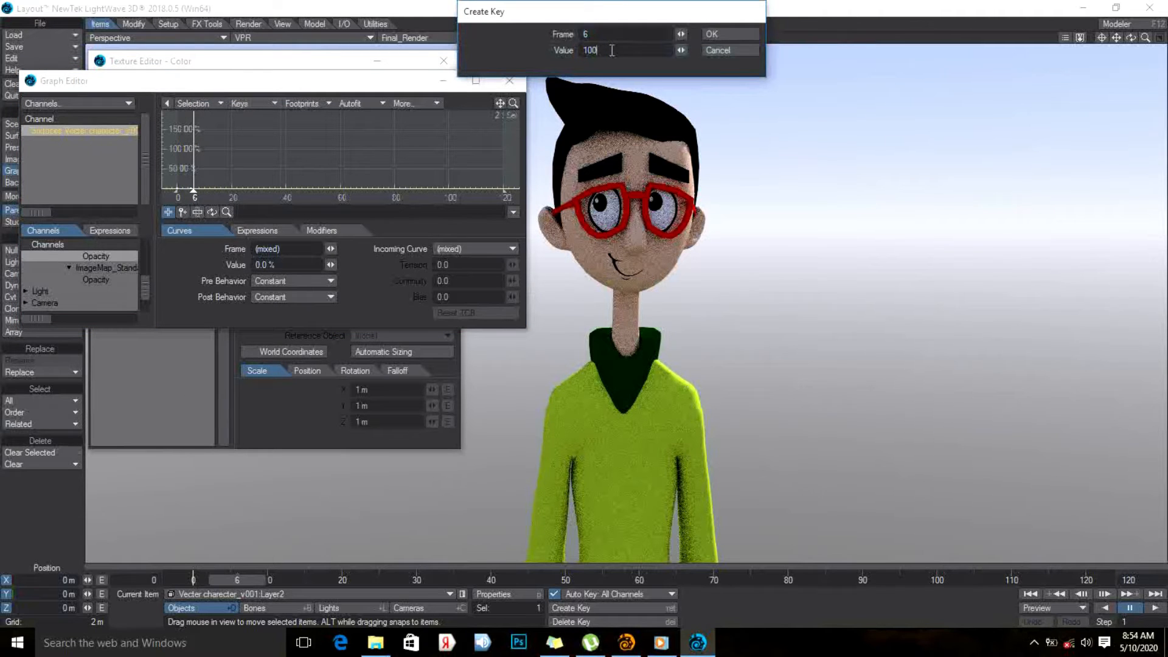
pyautogui.press('Return')
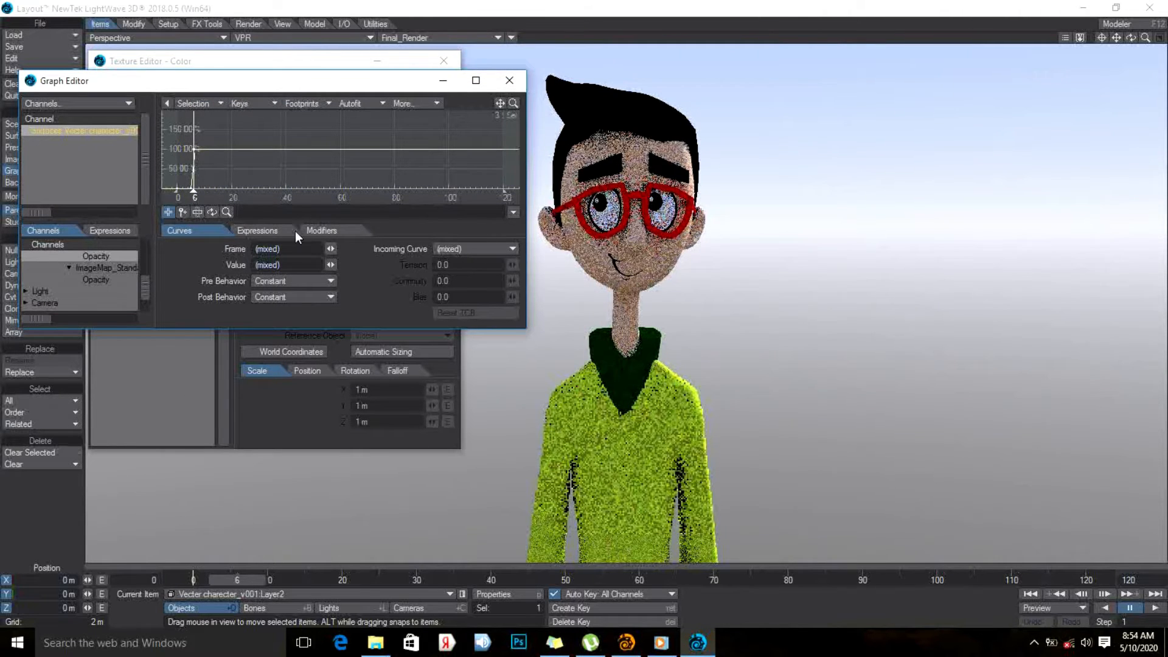
pyautogui.click(509, 80)
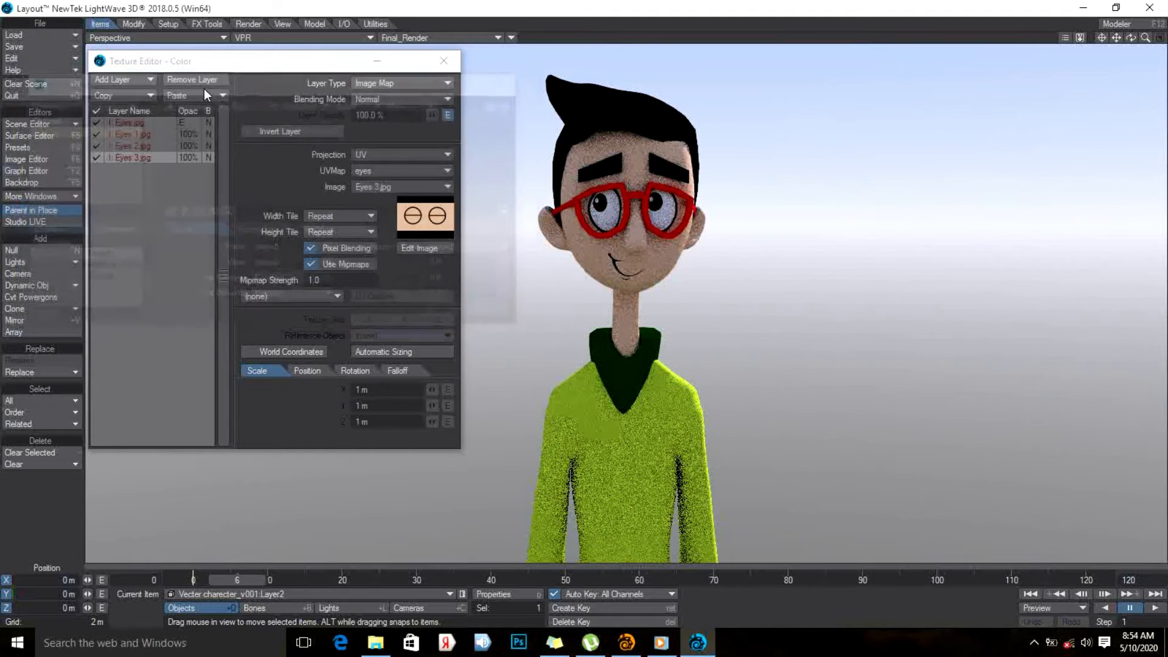
# Go to frame 0 and set the Eyes 2.jpg texture layer's opacity to 0%
pyautogui.click(145, 154)
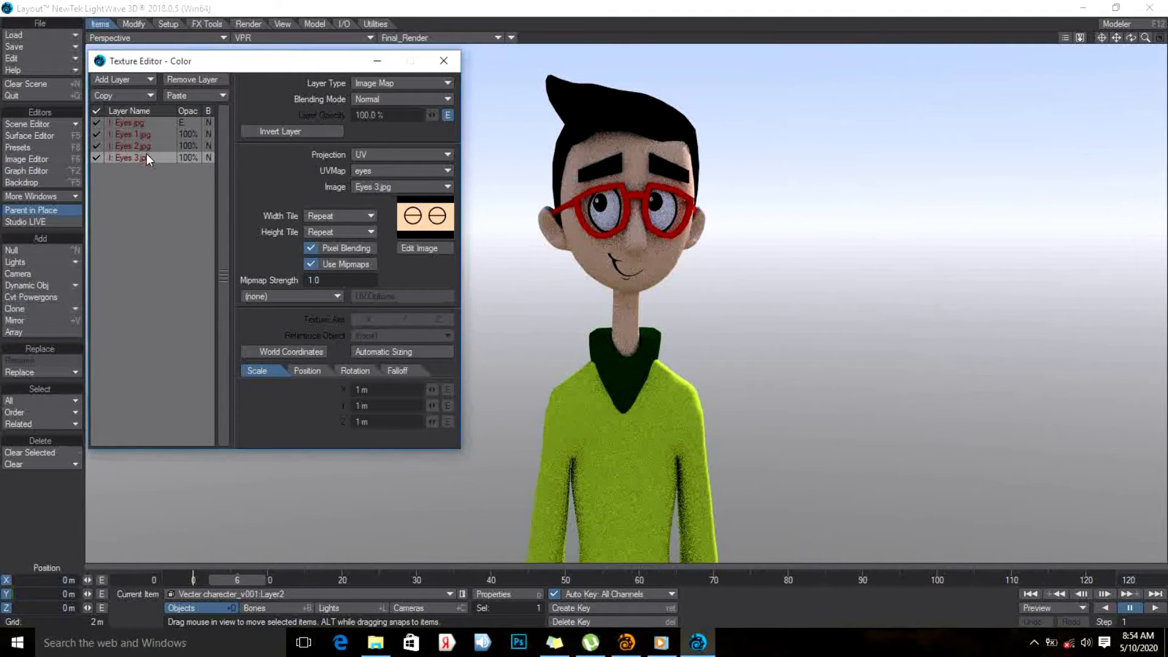
pyautogui.click(148, 146)
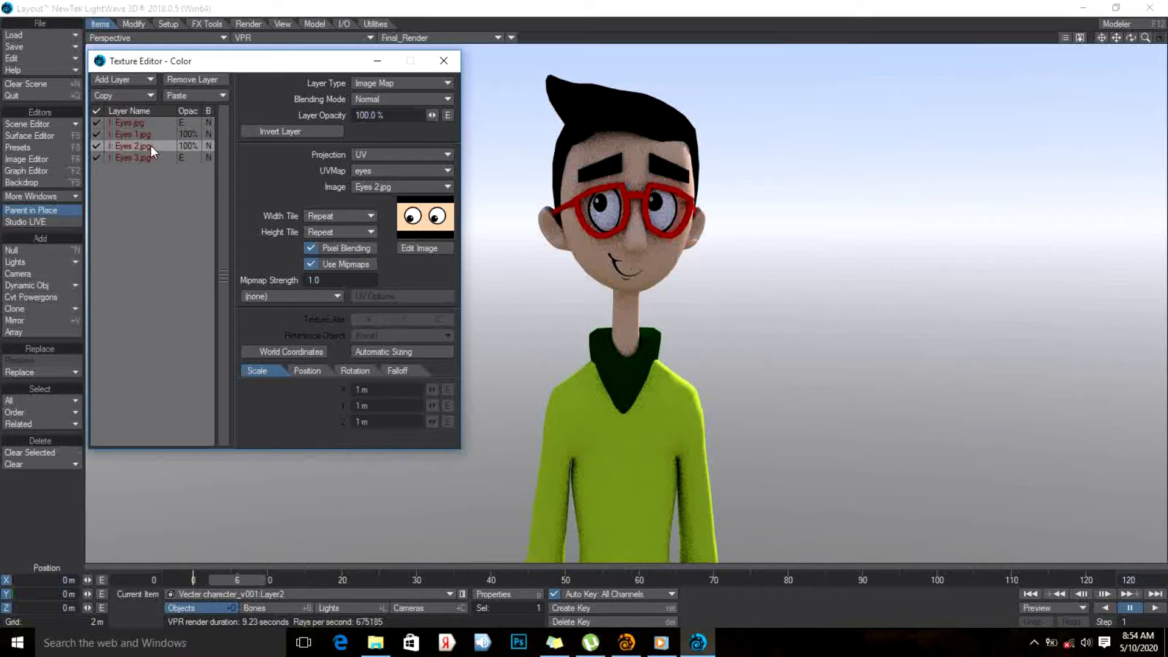
pyautogui.click(389, 115)
pyautogui.click(192, 578)
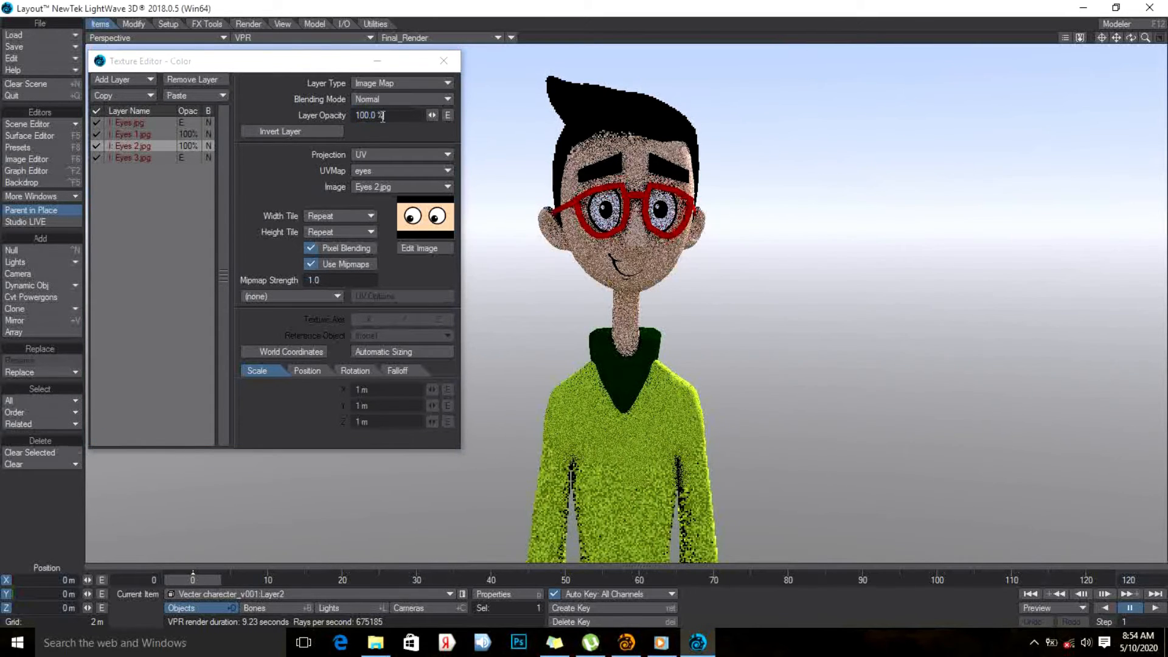
pyautogui.moveTo(389, 115); pyautogui.dragTo(336, 110)
pyautogui.write('0')
pyautogui.press('Return')
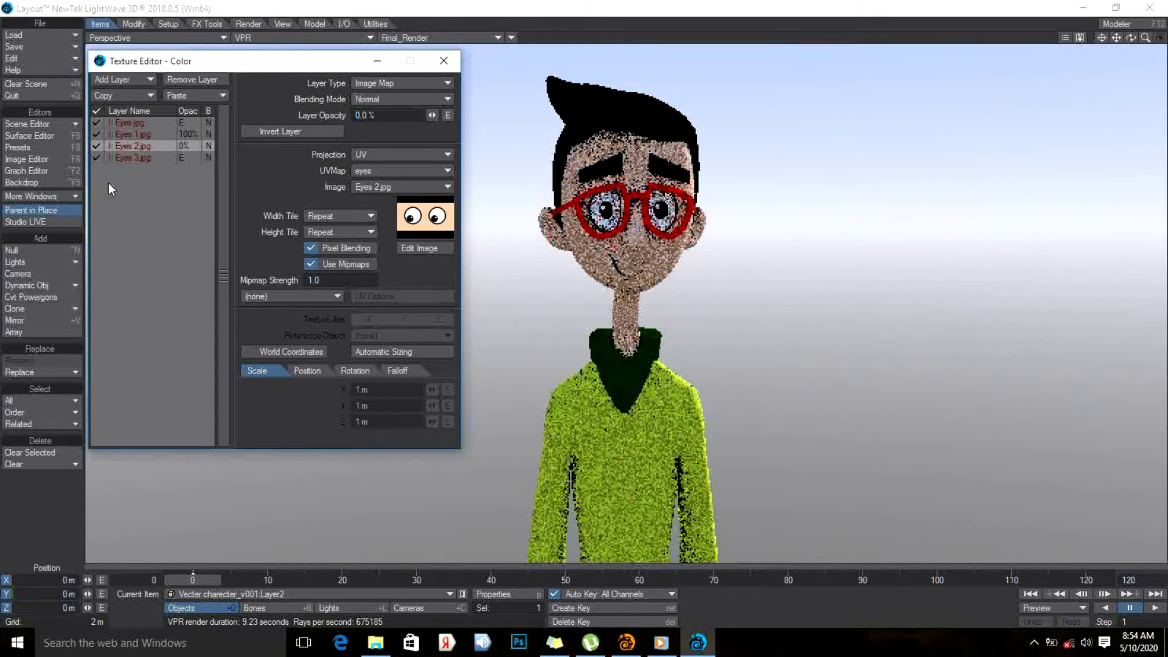
# Set the Eyes 1.jpg texture layer's opacity to 0%
pyautogui.click(134, 134)
pyautogui.moveTo(393, 116); pyautogui.dragTo(275, 92)
pyautogui.write('0')
pyautogui.press('Return')
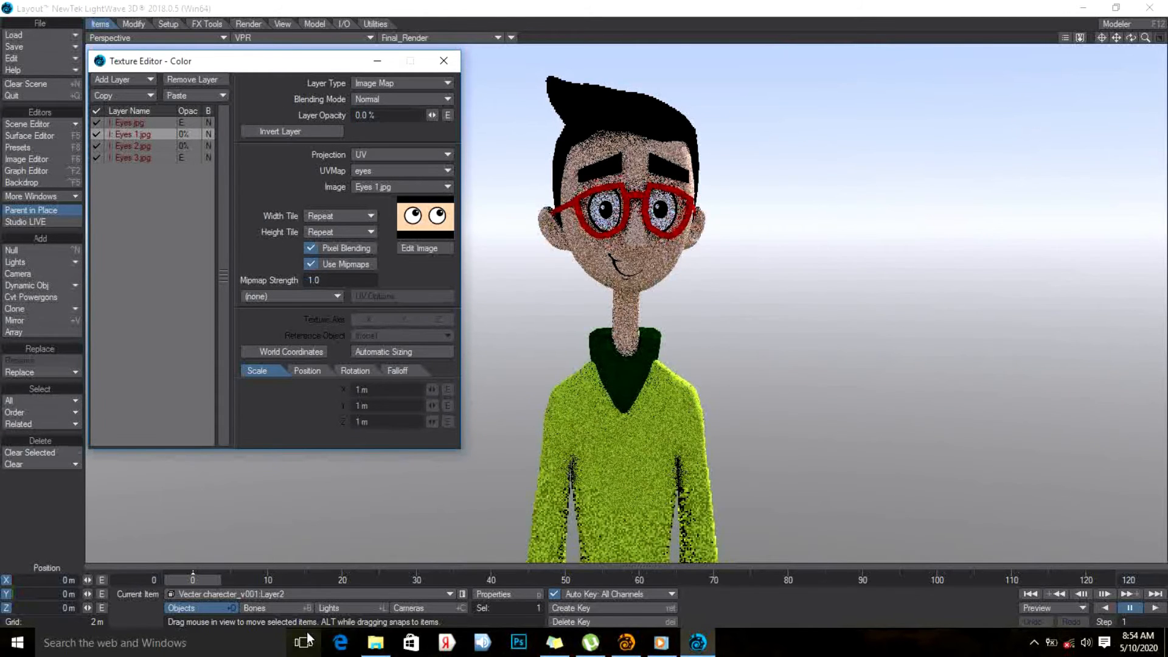
# Go to frame 10 and create a 100% key there on the Eyes 3.jpg opacity envelope
pyautogui.moveTo(198, 578)
pyautogui.mouseDown()
pyautogui.moveTo(224, 573)
pyautogui.moveTo(206, 578)
pyautogui.mouseUp()
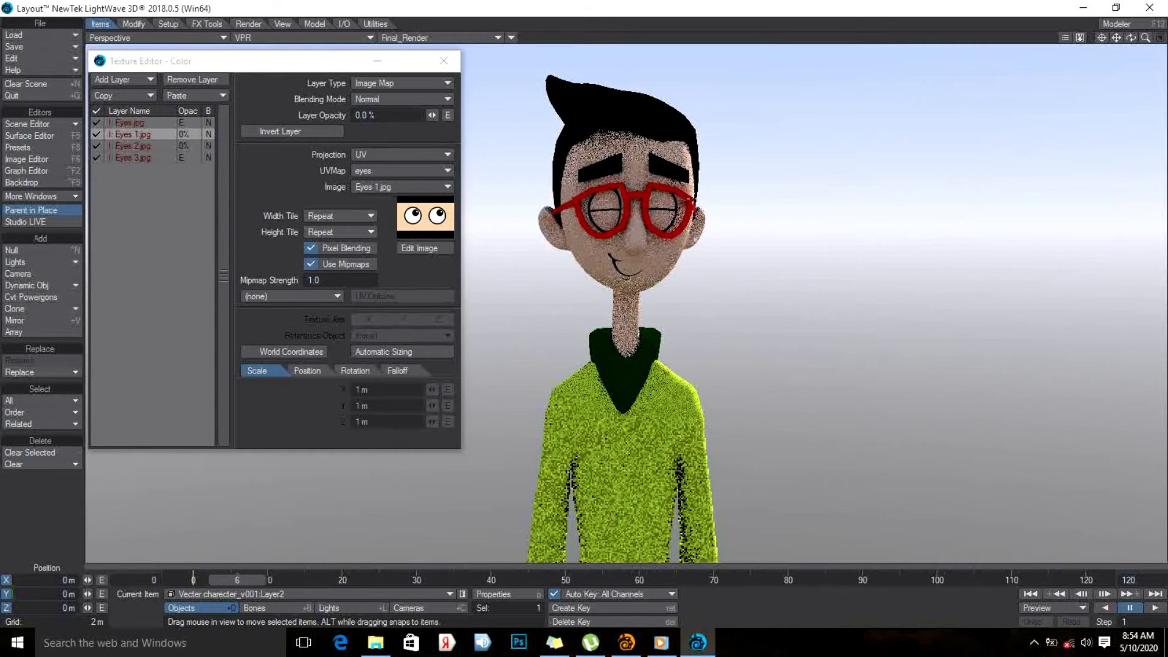
pyautogui.moveTo(236, 582); pyautogui.dragTo(263, 590)
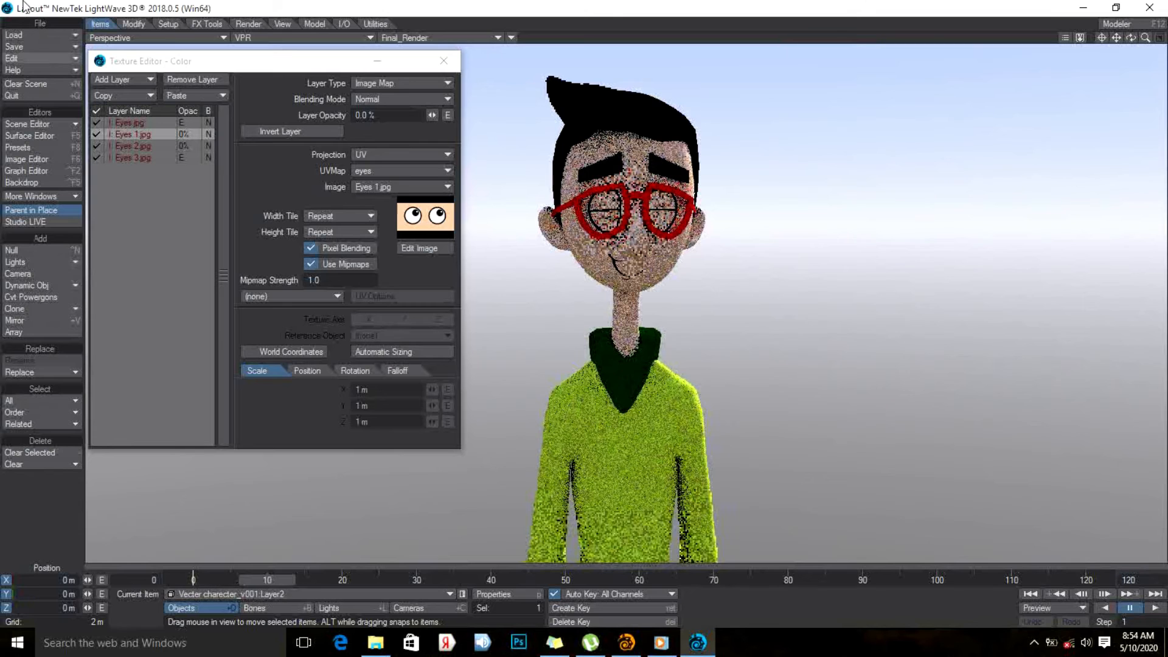
pyautogui.click(141, 159)
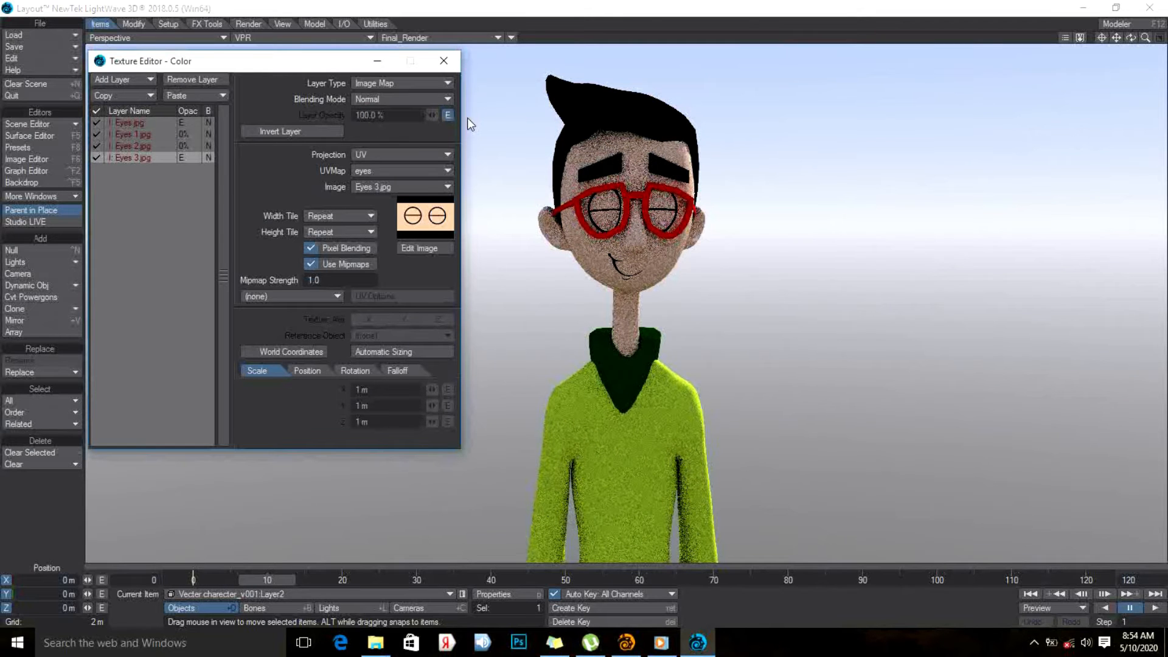
pyautogui.click(447, 116)
pyautogui.click(249, 105)
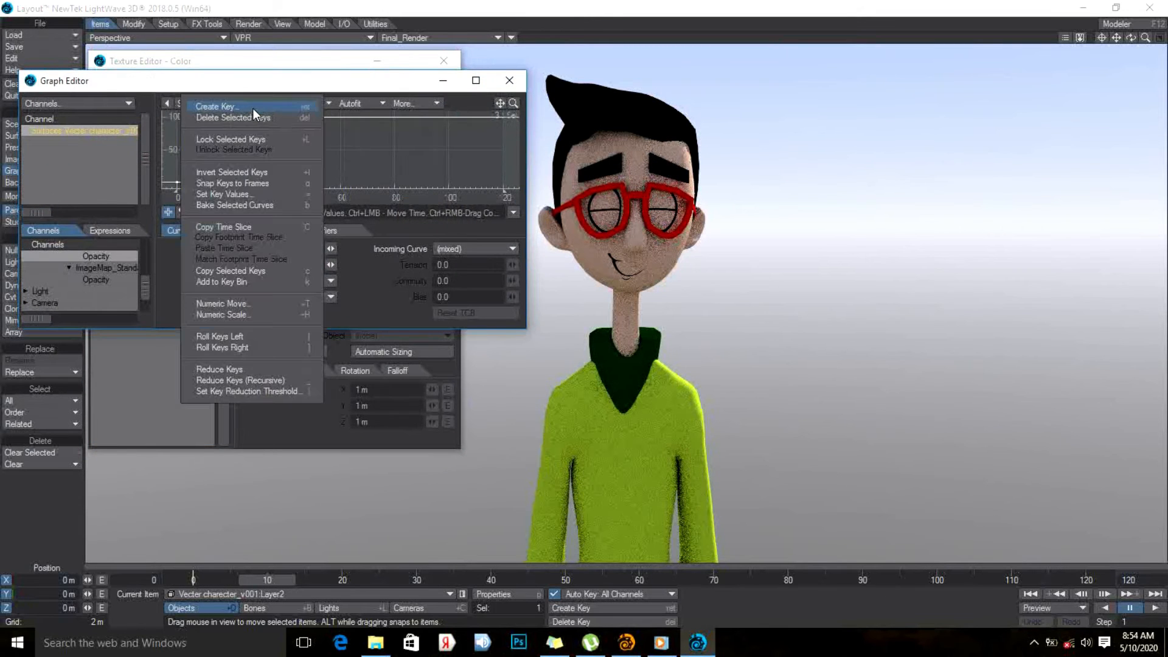
pyautogui.click(271, 32)
pyautogui.click(719, 34)
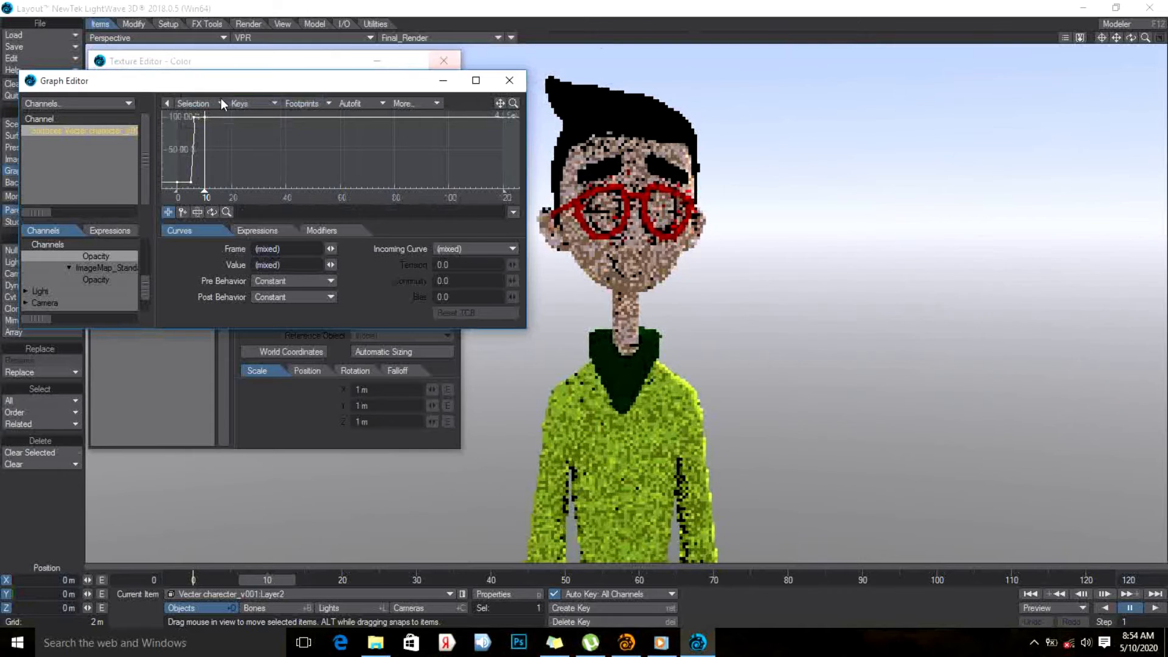
# Create a 0% opacity key at frame 11 on the Eyes 3.jpg envelope and close the Graph Editor
pyautogui.press('Right')
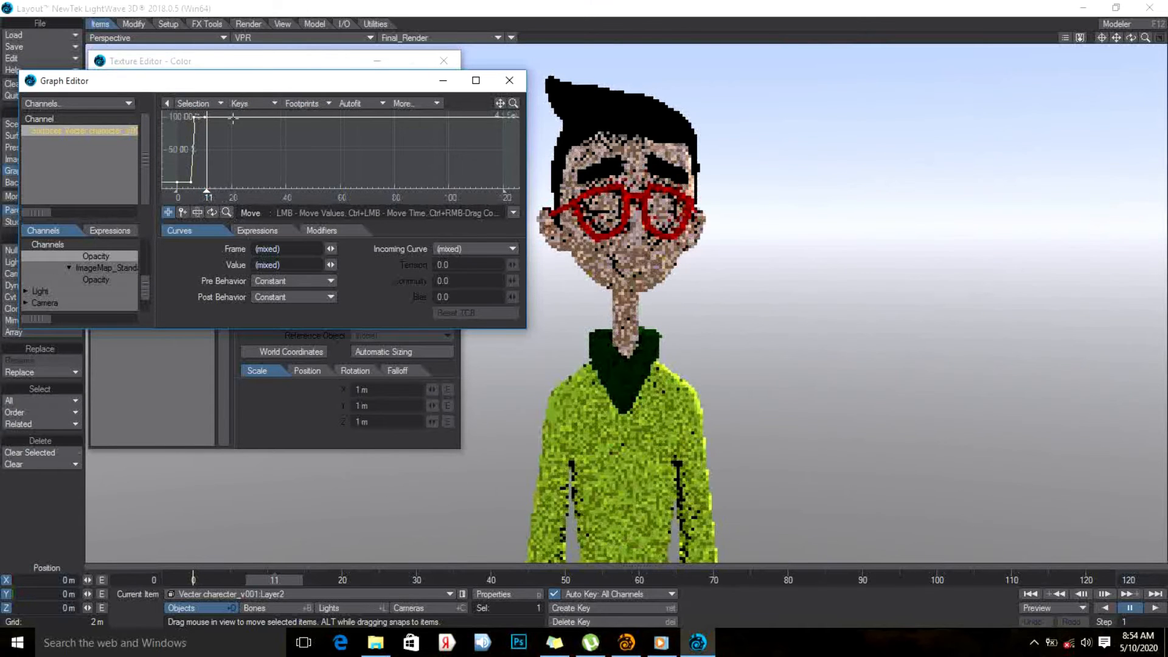
pyautogui.click(253, 106)
pyautogui.click(254, 112)
pyautogui.moveTo(612, 50); pyautogui.dragTo(513, 59)
pyautogui.write('0')
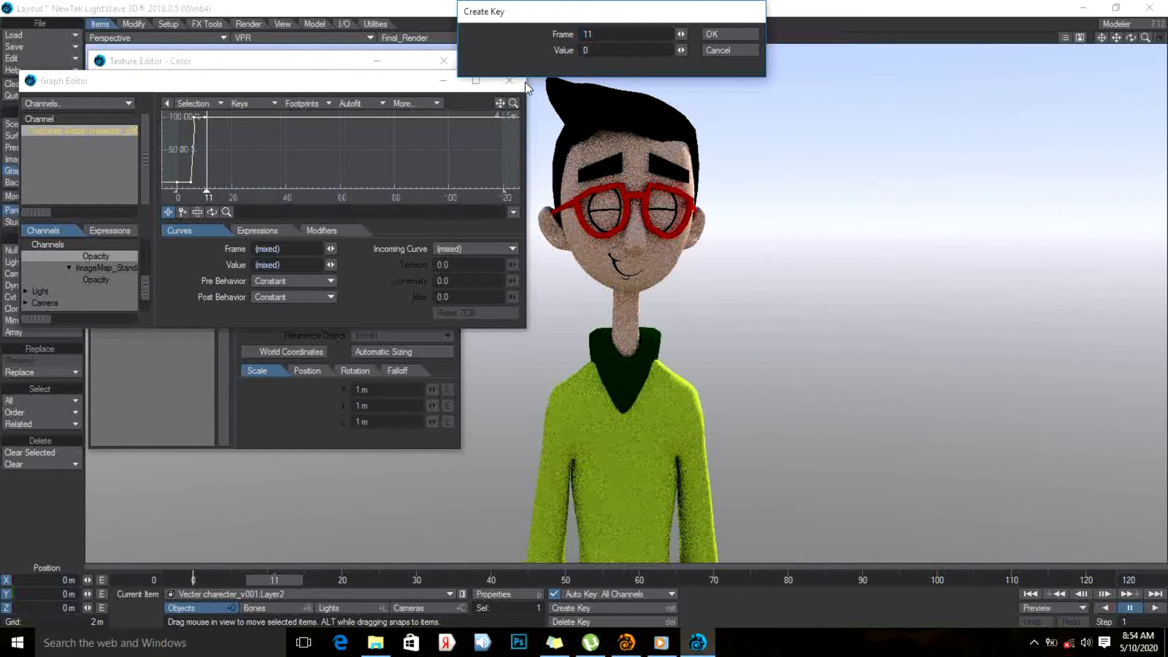
pyautogui.press('Return')
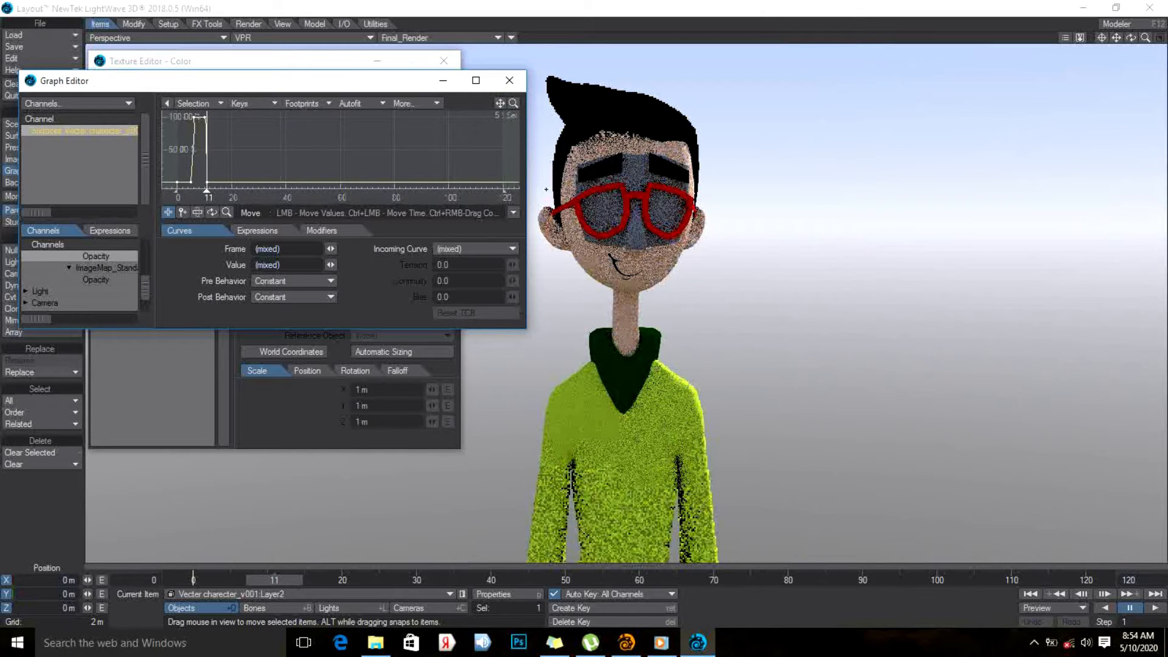
pyautogui.click(509, 82)
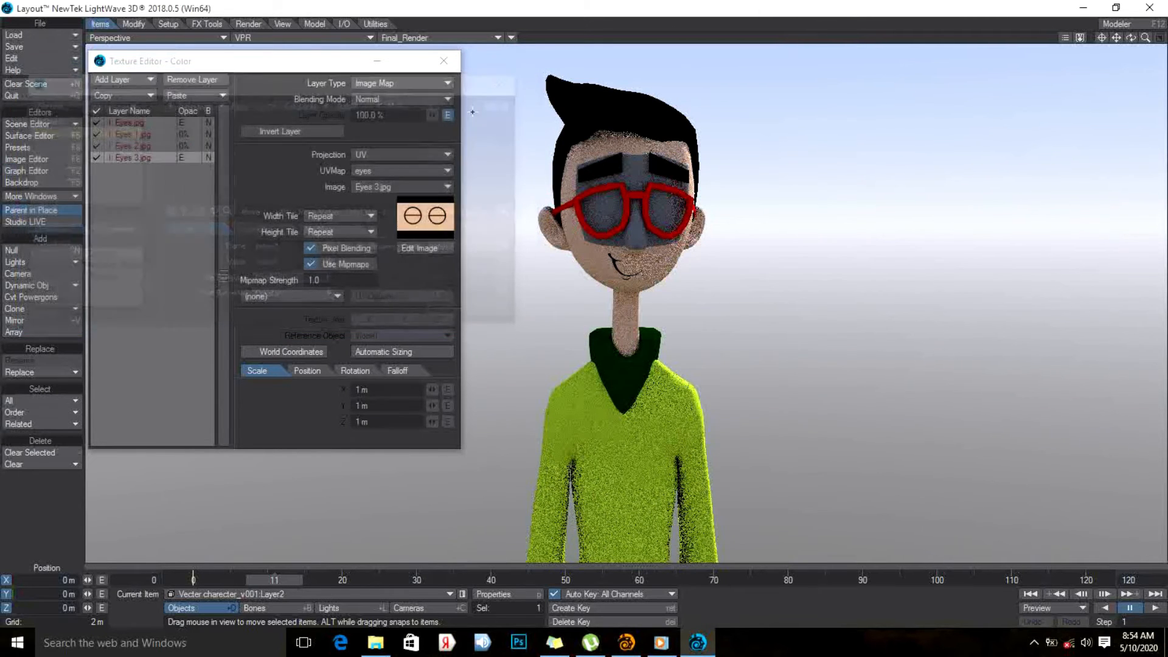
# Open the Eyes.jpg layer's opacity envelope and create a 100% key at frame 11
pyautogui.click(137, 125)
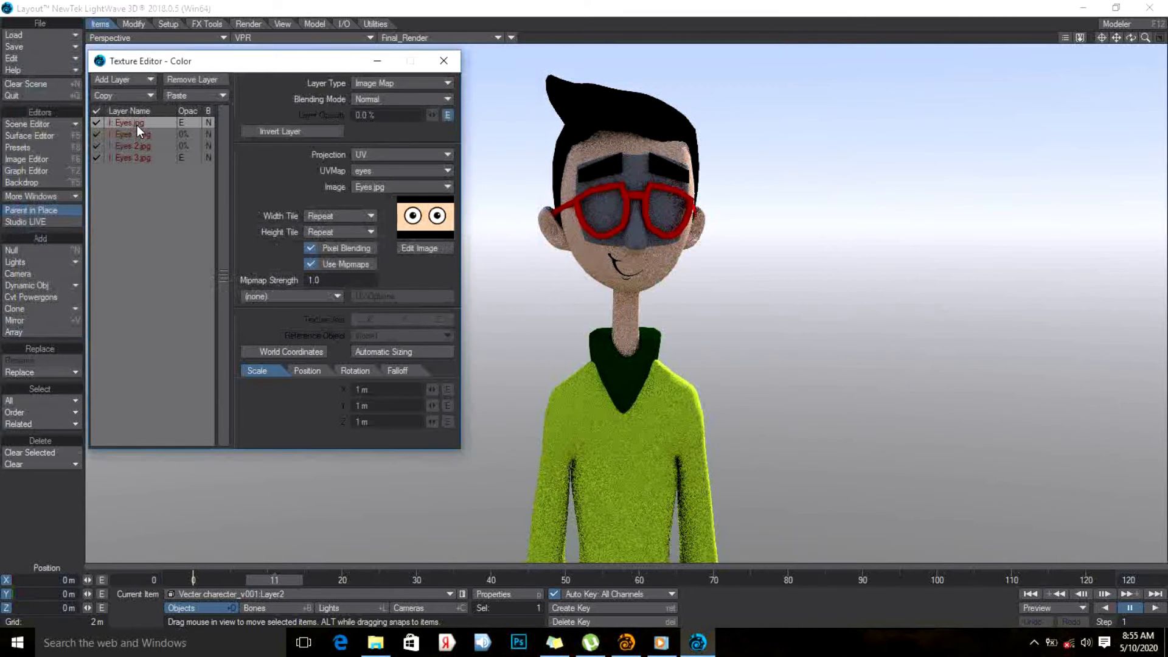
pyautogui.click(447, 115)
pyautogui.moveTo(419, 105); pyautogui.dragTo(453, 85)
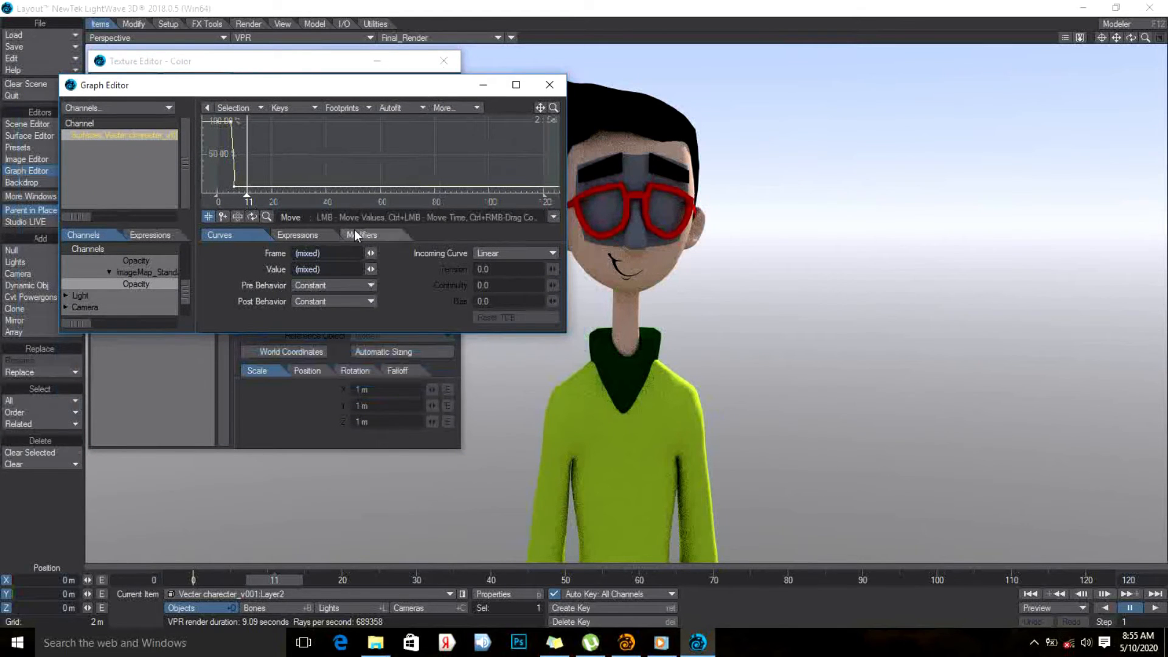
pyautogui.click(294, 110)
pyautogui.click(294, 111)
pyautogui.press('Tab')
pyautogui.write('10')
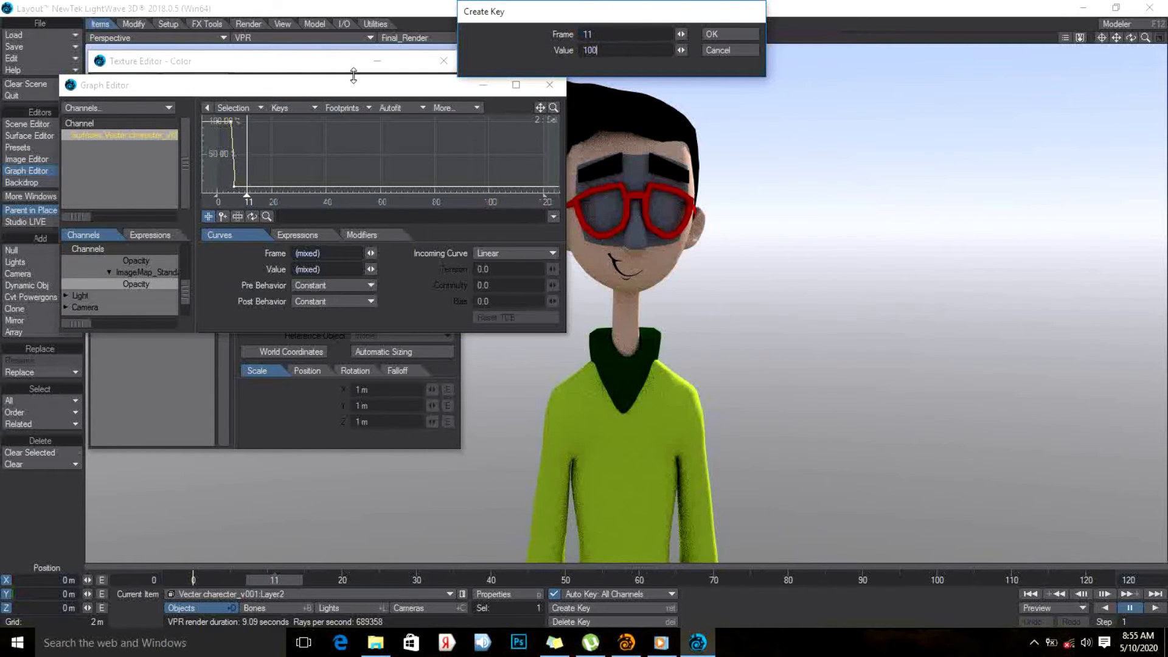
pyautogui.press('Return')
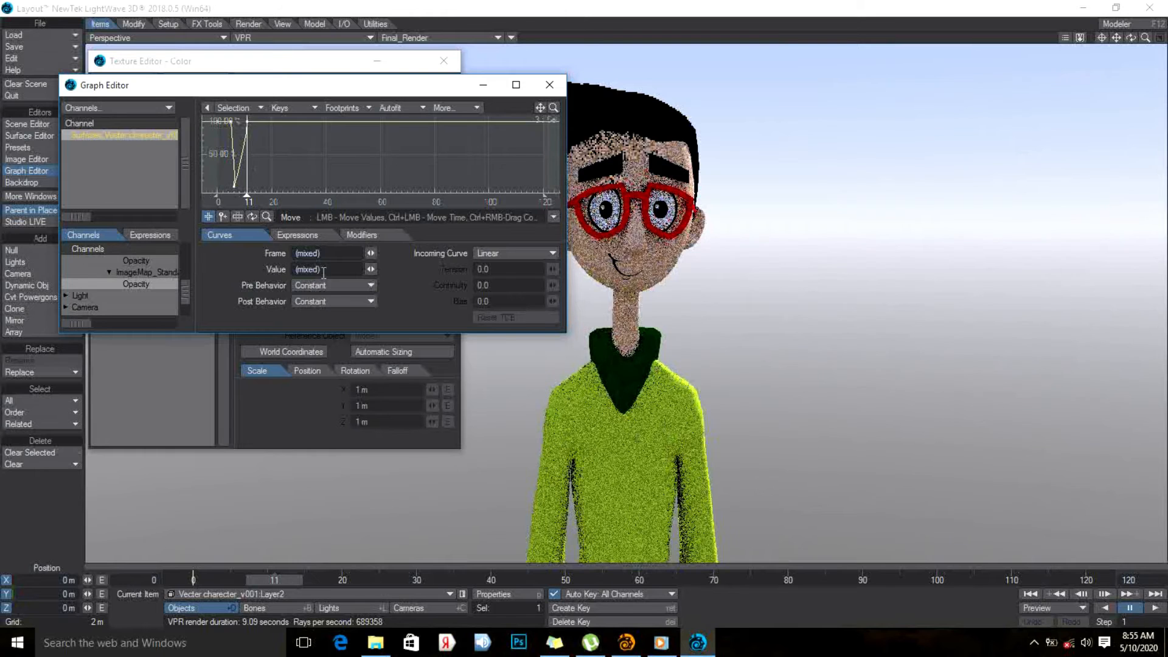
# Create a 0% key at frame 10 on the Eyes.jpg envelope, close the Graph Editor and scrub the timeline to preview the blink
pyautogui.press('Left')
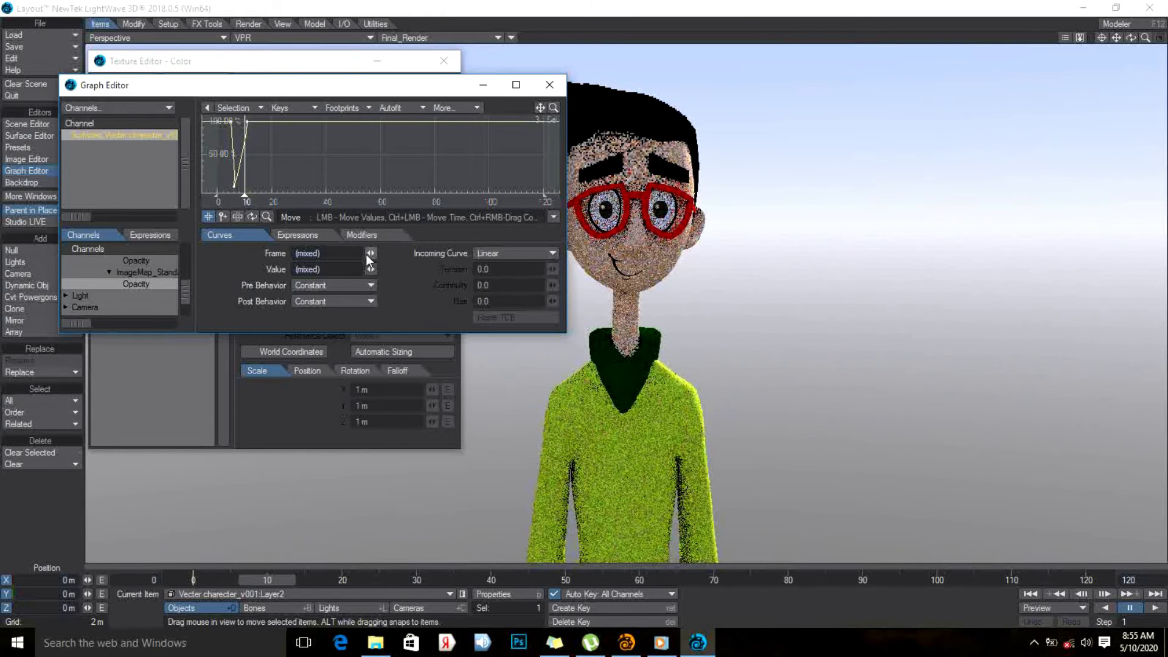
pyautogui.click(286, 105)
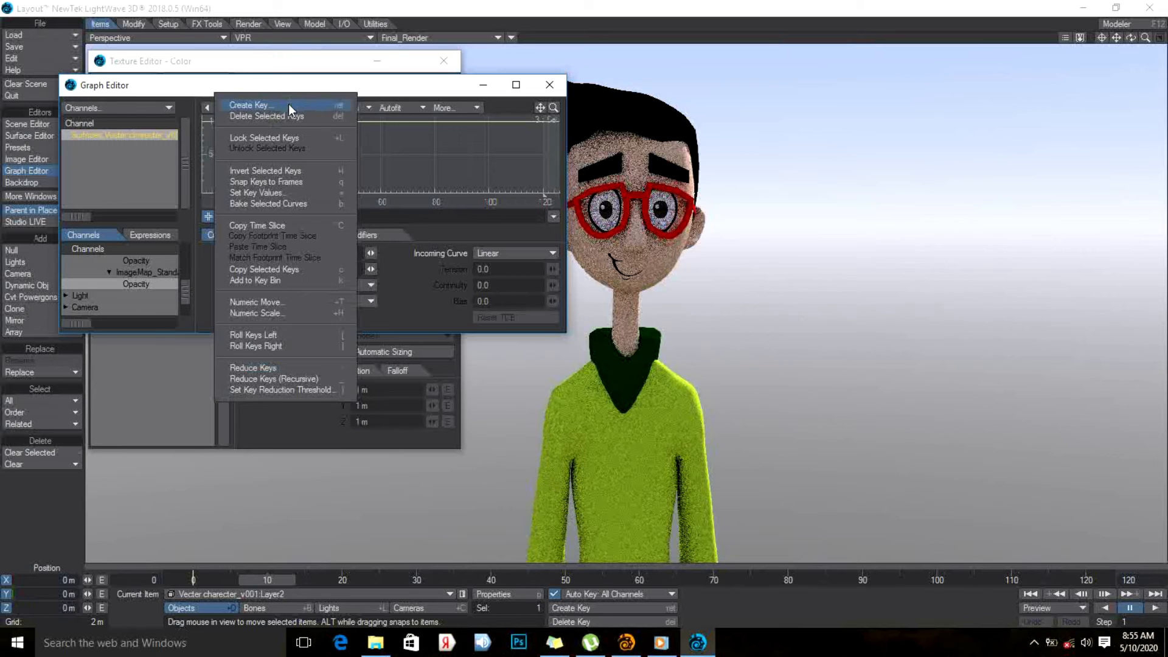
pyautogui.click(288, 104)
pyautogui.press('Tab')
pyautogui.write('0')
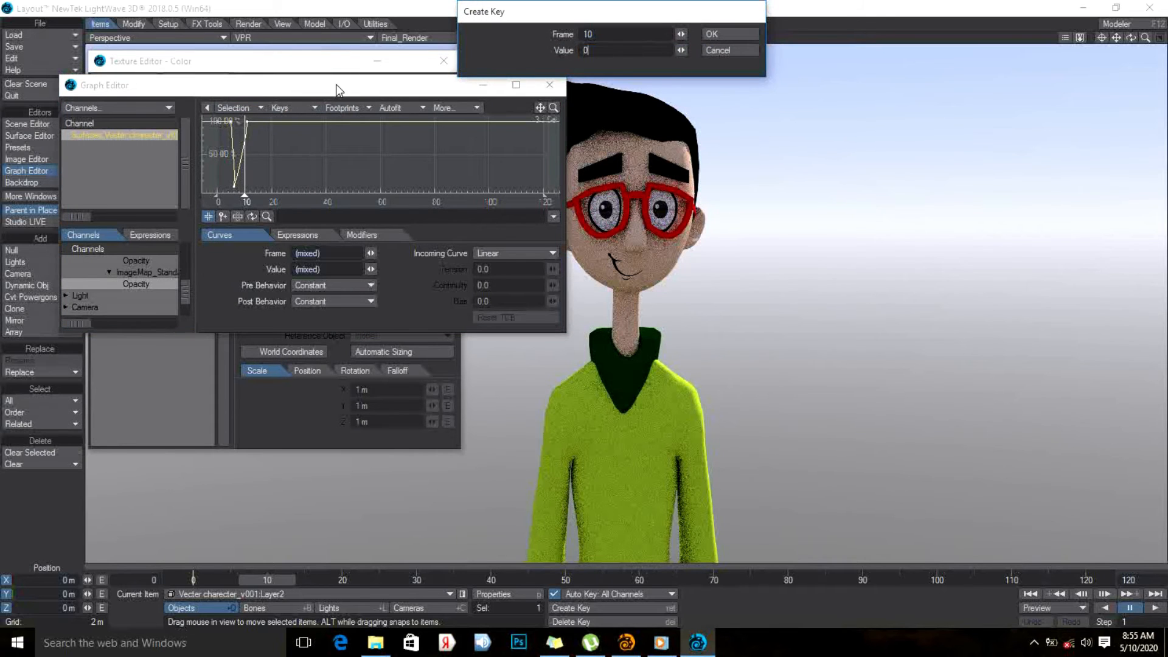
pyautogui.press('Return')
pyautogui.click(548, 85)
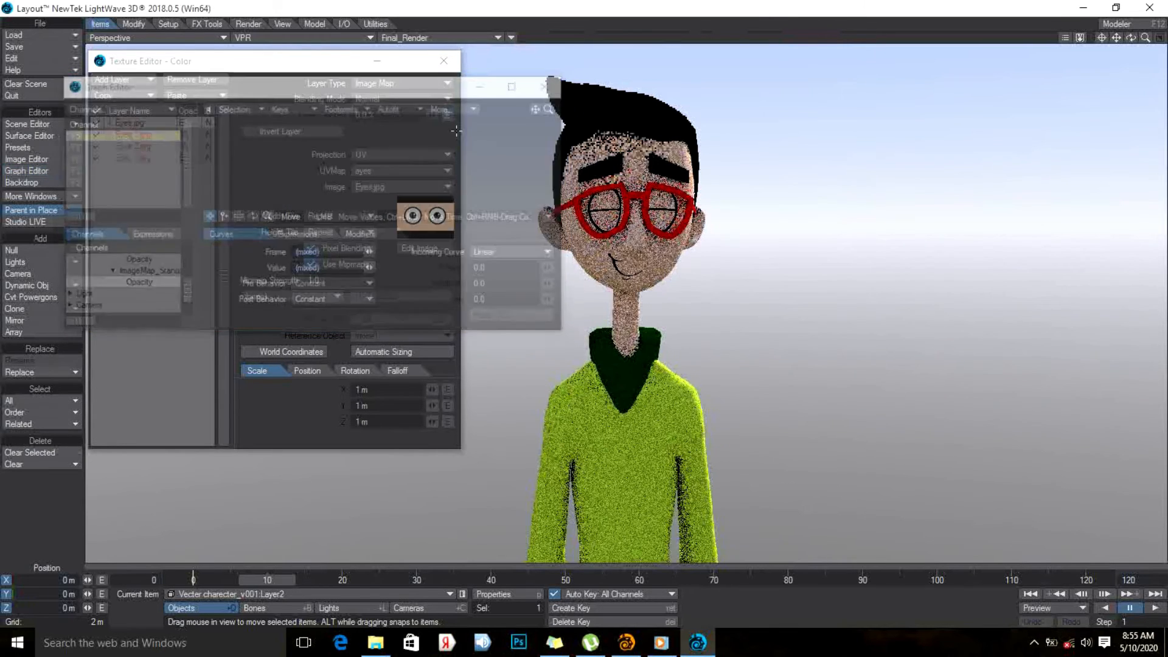
pyautogui.moveTo(285, 579); pyautogui.dragTo(206, 595)
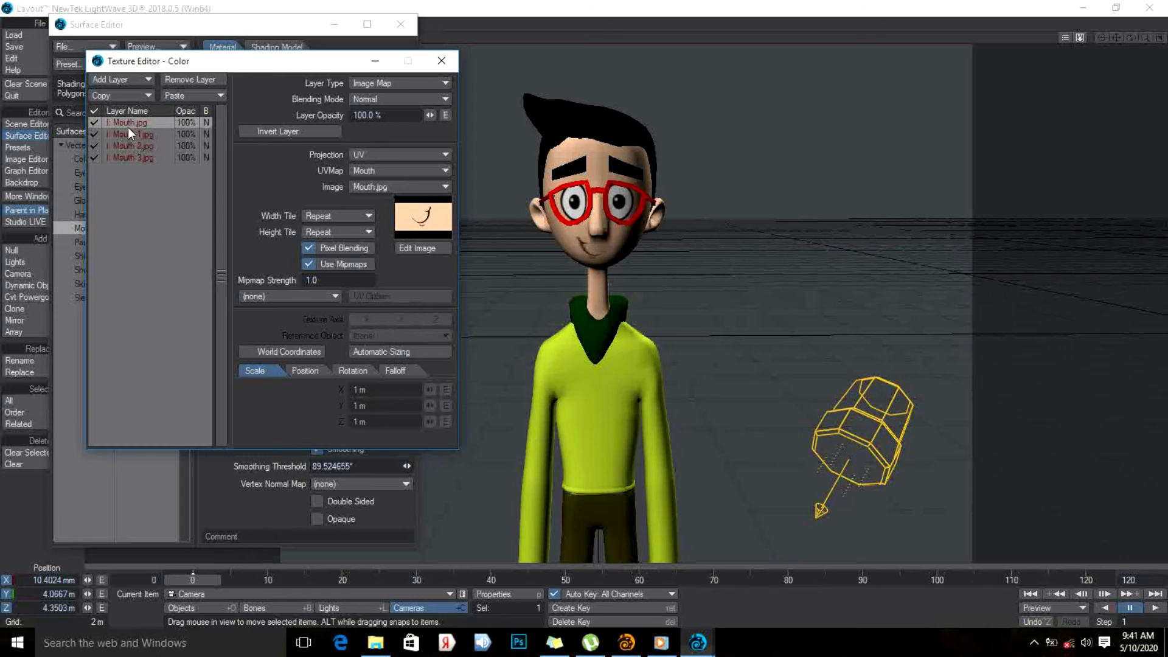
# Examine the mouth texture layers by checking their images and switching individual layers off and on
pyautogui.click(97, 133)
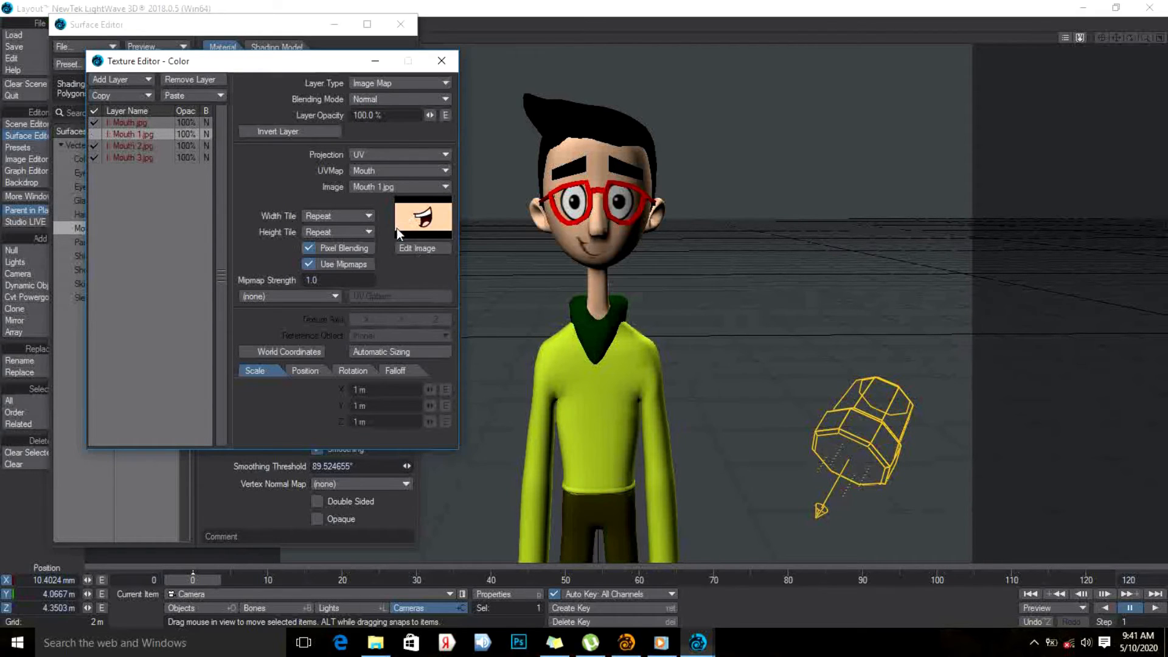
pyautogui.click(114, 146)
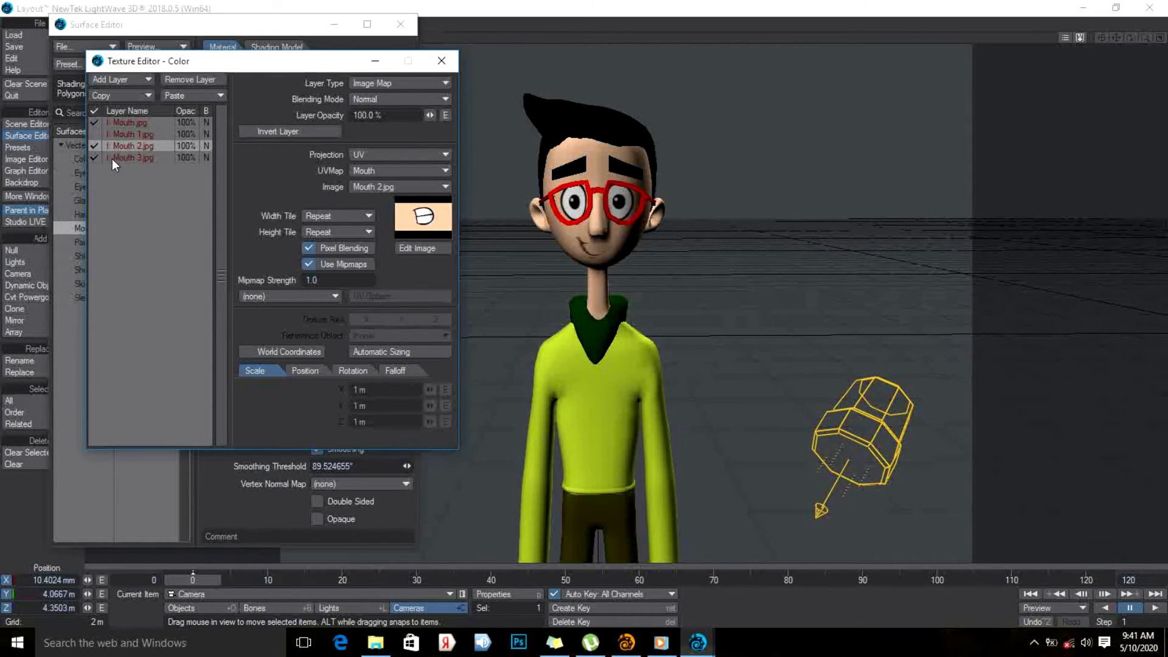
pyautogui.click(95, 134)
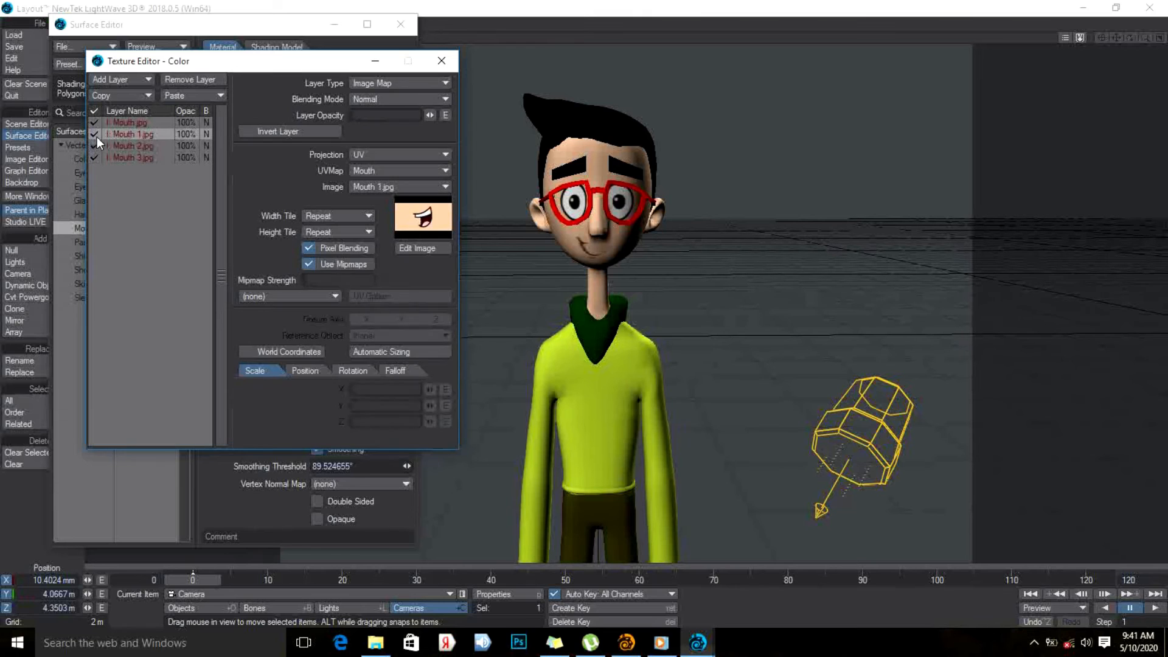
pyautogui.click(128, 121)
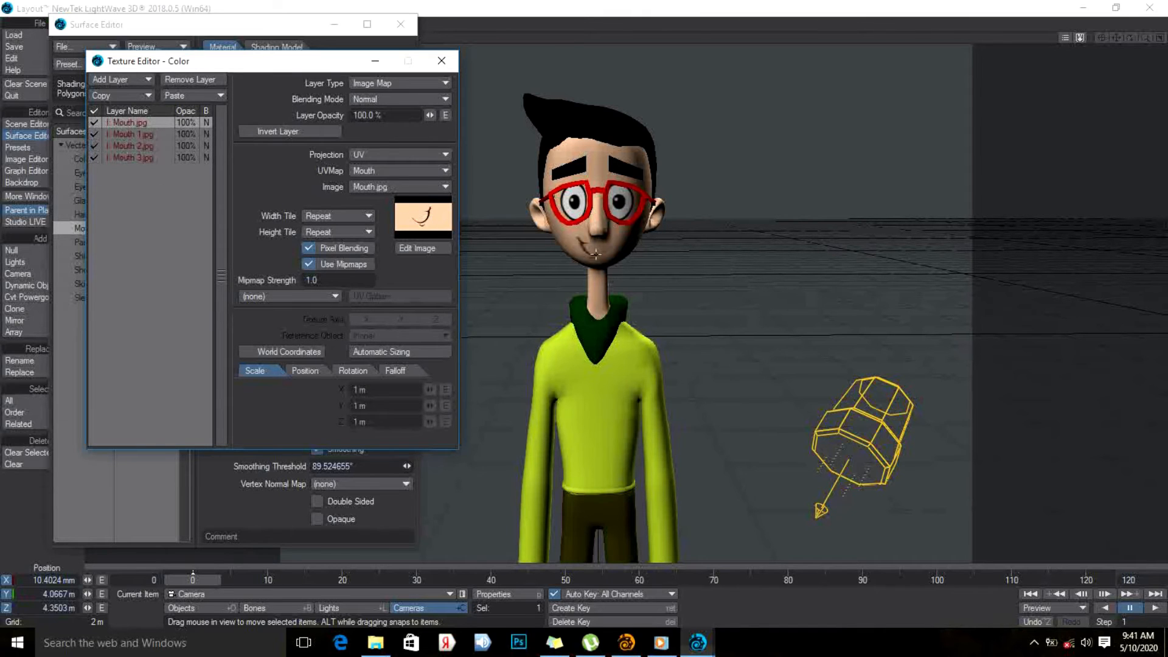
pyautogui.click(94, 123)
pyautogui.click(94, 124)
pyautogui.click(94, 135)
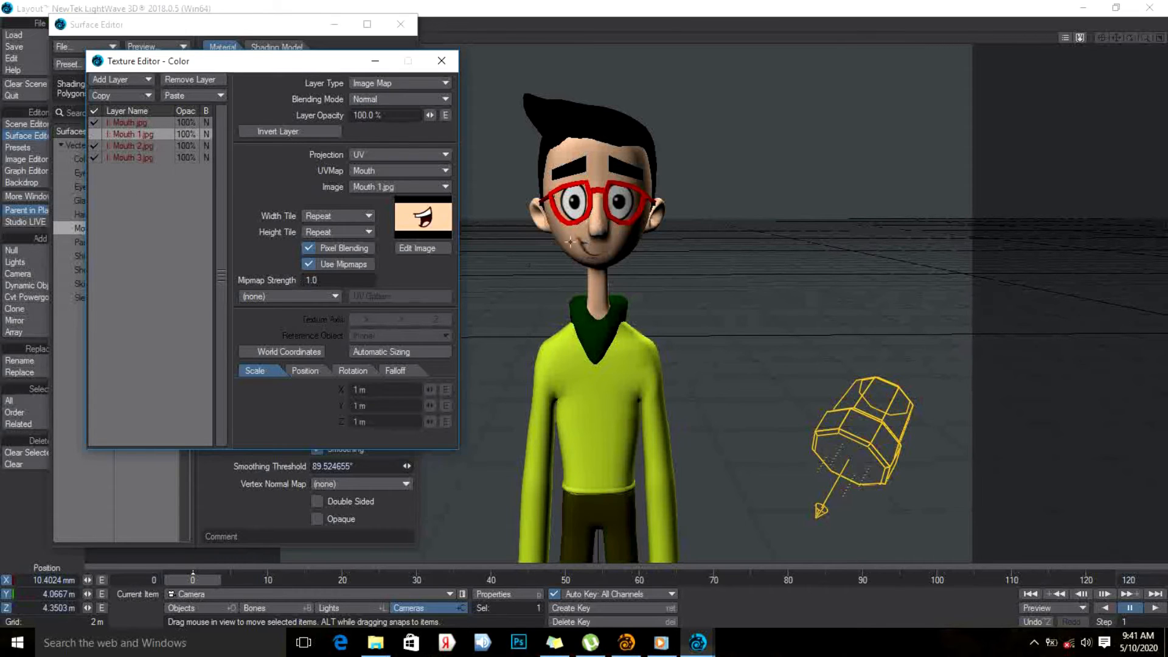
pyautogui.click(93, 134)
pyautogui.click(98, 145)
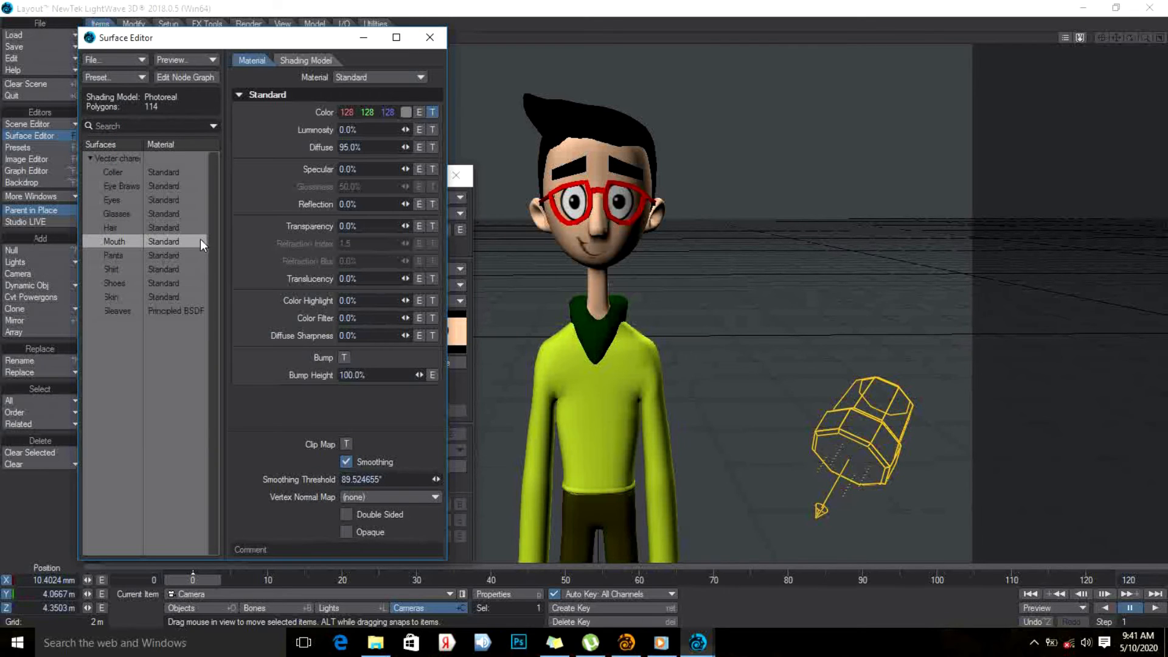
# Open the Mouth surface's color texture, go to frame 10 and set the Mouth 1.jpg layer's opacity to 0%
pyautogui.click(433, 113)
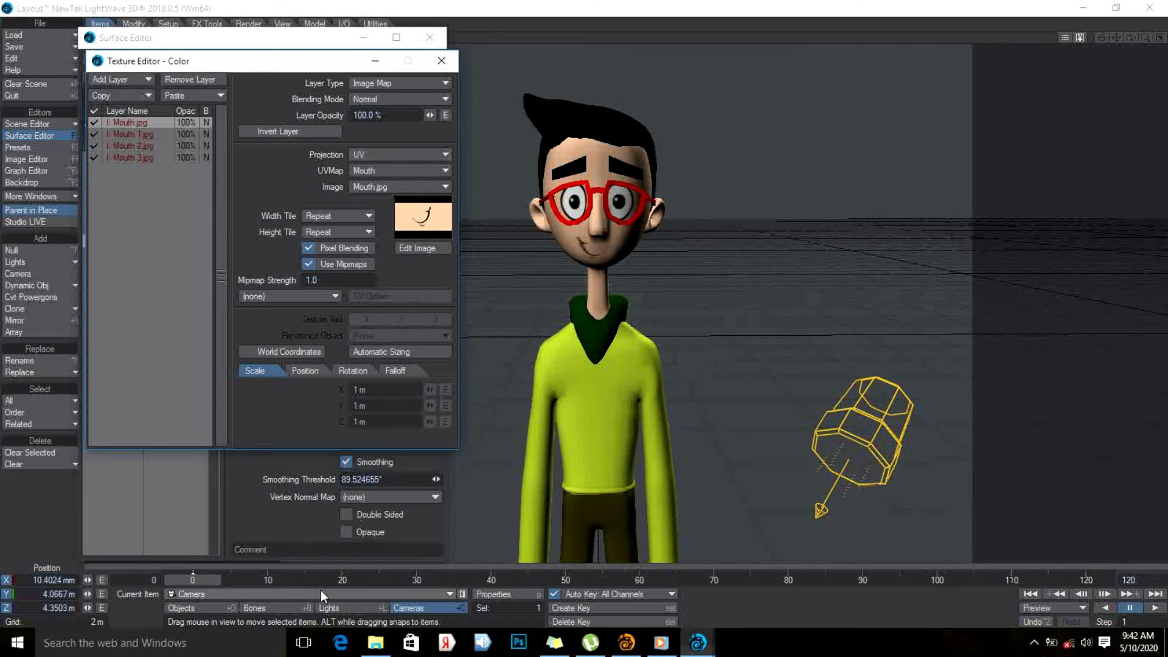
pyautogui.moveTo(229, 574); pyautogui.dragTo(240, 578)
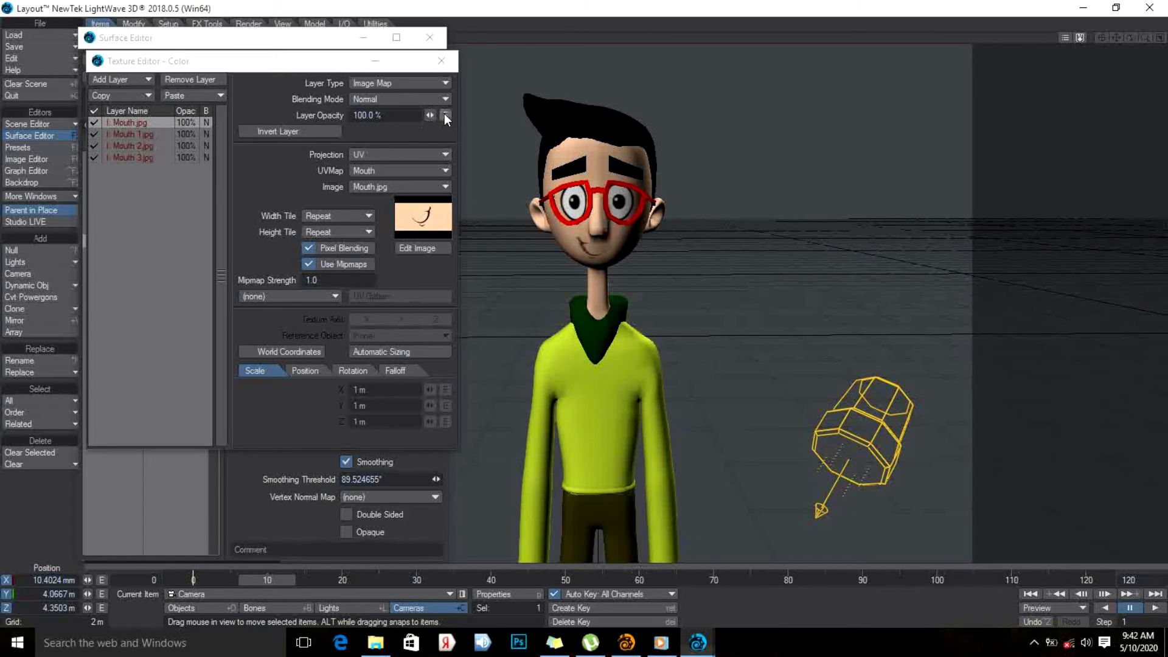
pyautogui.click(152, 134)
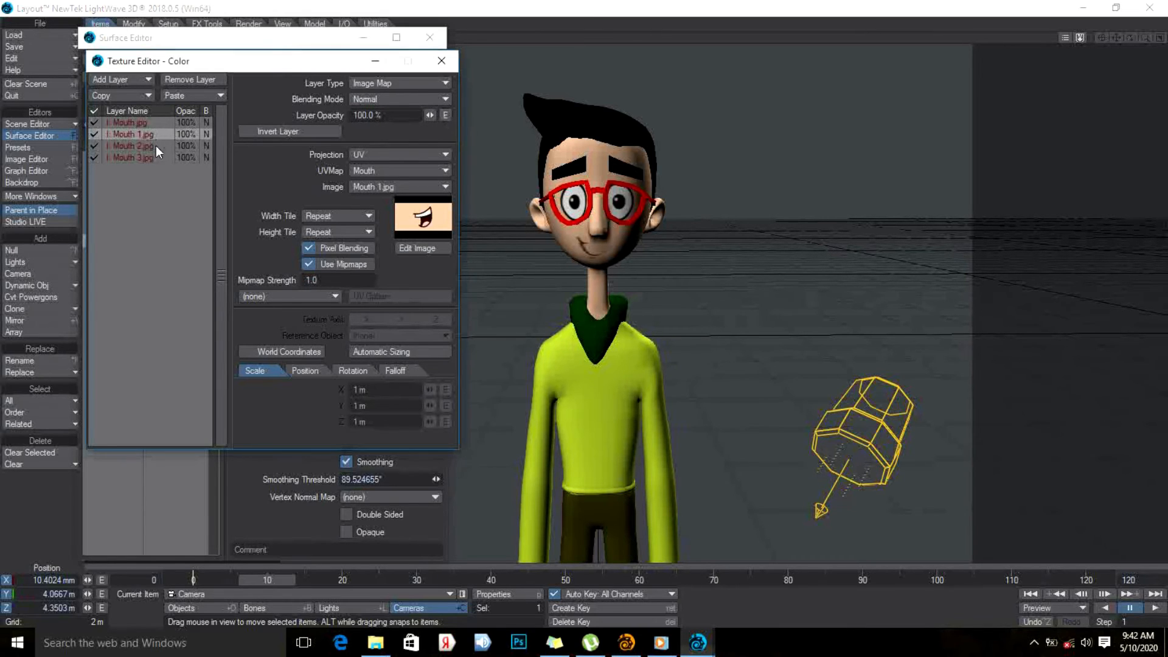
pyautogui.write('0')
pyautogui.press('Return')
# Set the opacity of the Mouth 2.jpg and Mouth 3.jpg layers to 0%
pyautogui.click(198, 146)
pyautogui.click(383, 115)
pyautogui.write('0')
pyautogui.press('Return')
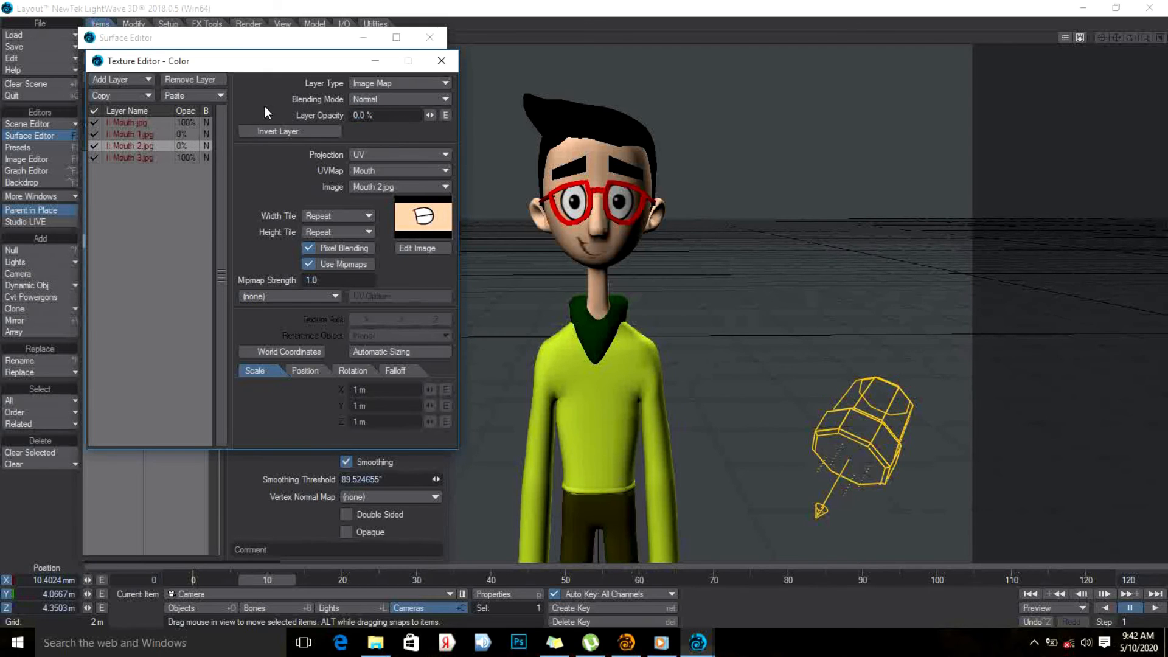
pyautogui.click(151, 158)
pyautogui.click(383, 116)
pyautogui.write('0')
pyautogui.press('Return')
# Open the Mouth.jpg layer's opacity envelope and create a 100% key at frame 10
pyautogui.moveTo(241, 582)
pyautogui.mouseDown()
pyautogui.moveTo(195, 579)
pyautogui.moveTo(279, 580)
pyautogui.moveTo(236, 587)
pyautogui.mouseUp()
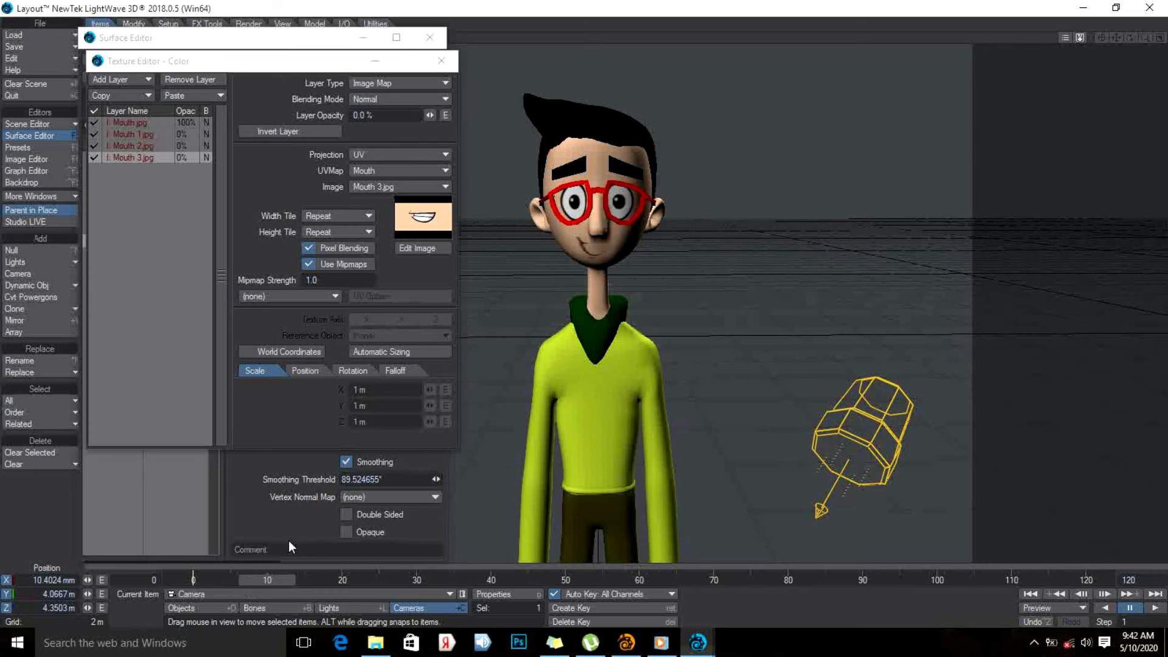
pyautogui.click(149, 124)
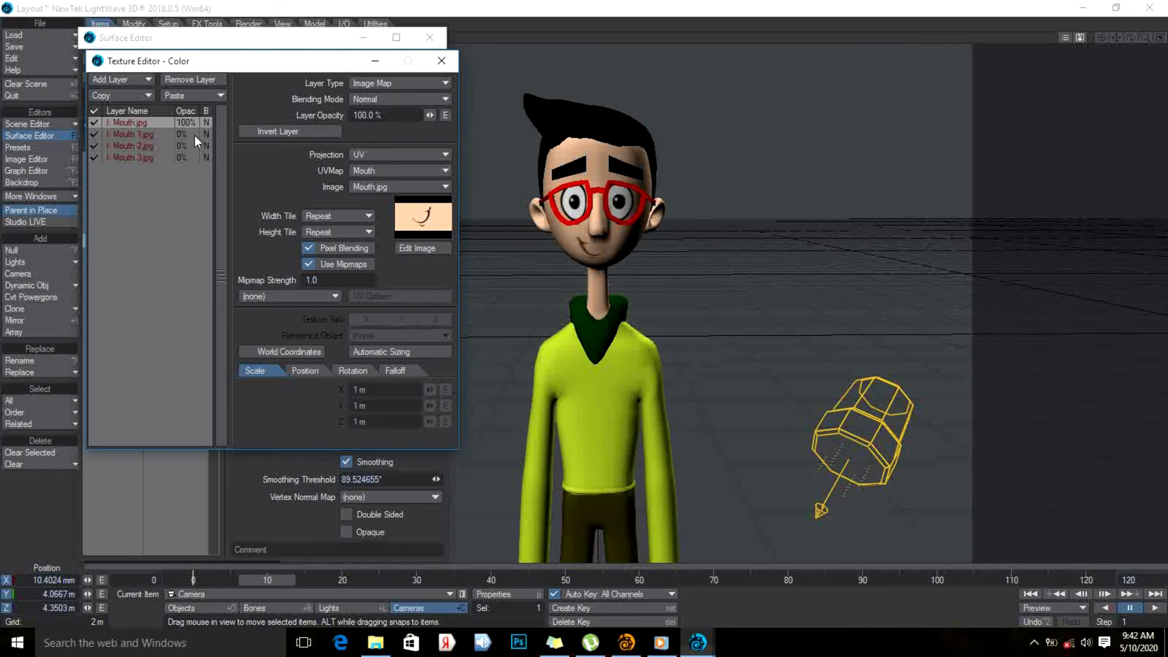
pyautogui.click(446, 115)
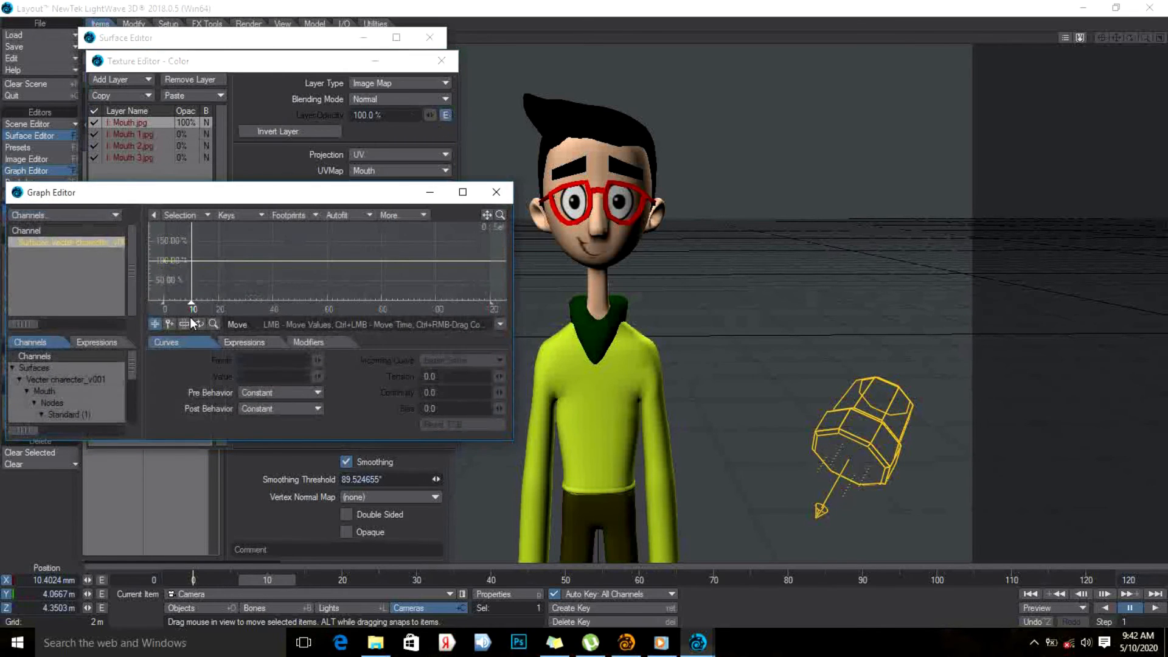
pyautogui.click(261, 216)
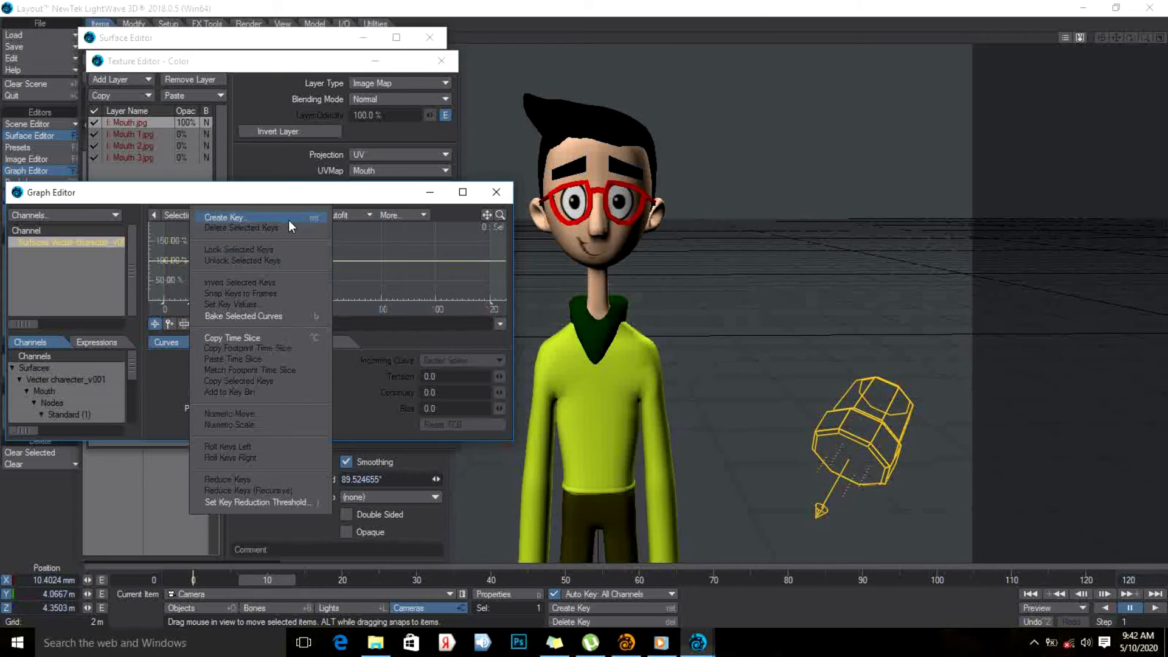
pyautogui.click(289, 221)
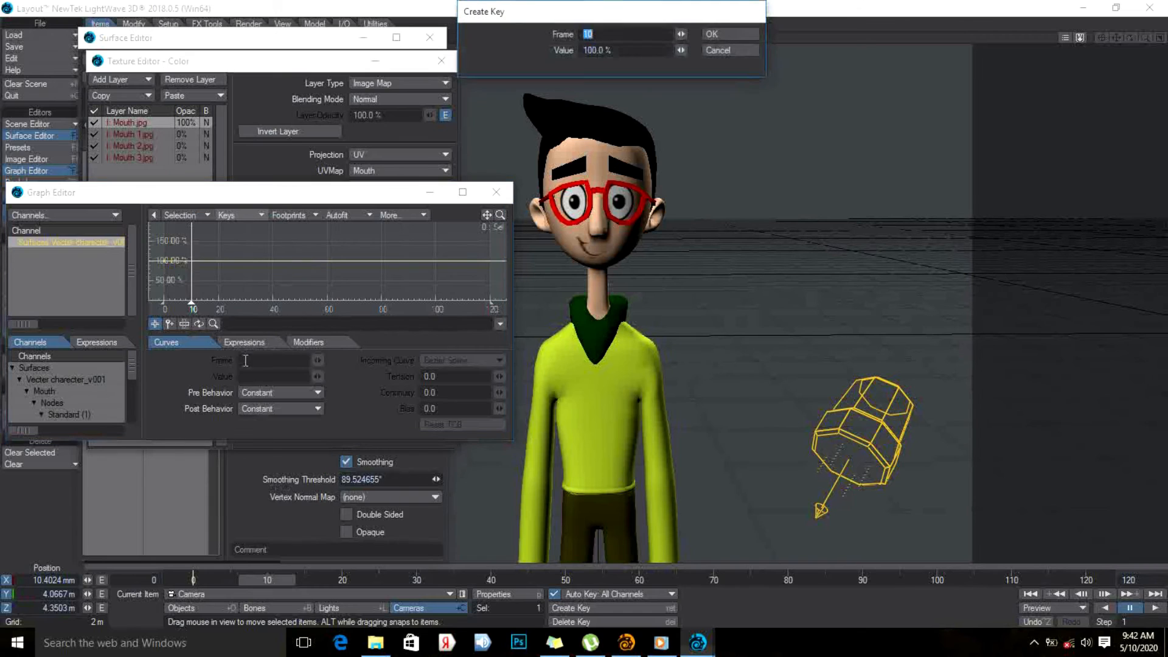
pyautogui.click(737, 35)
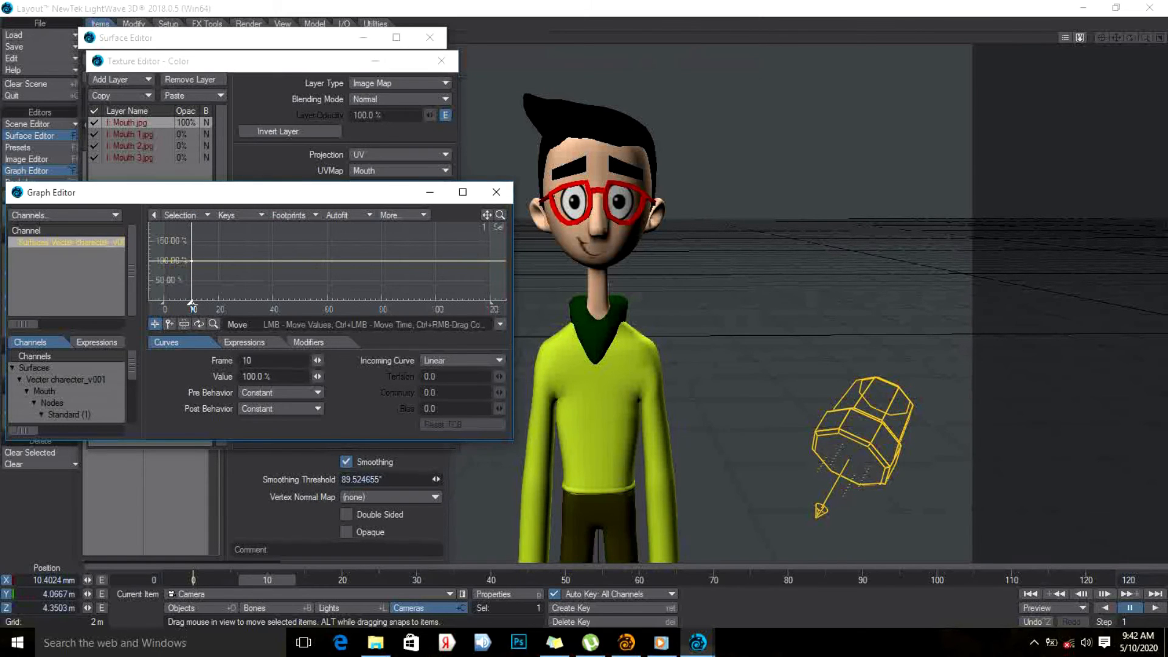
# Create a 0% key at frame 11 on the Mouth.jpg opacity envelope and close the Graph Editor
pyautogui.press('Right')
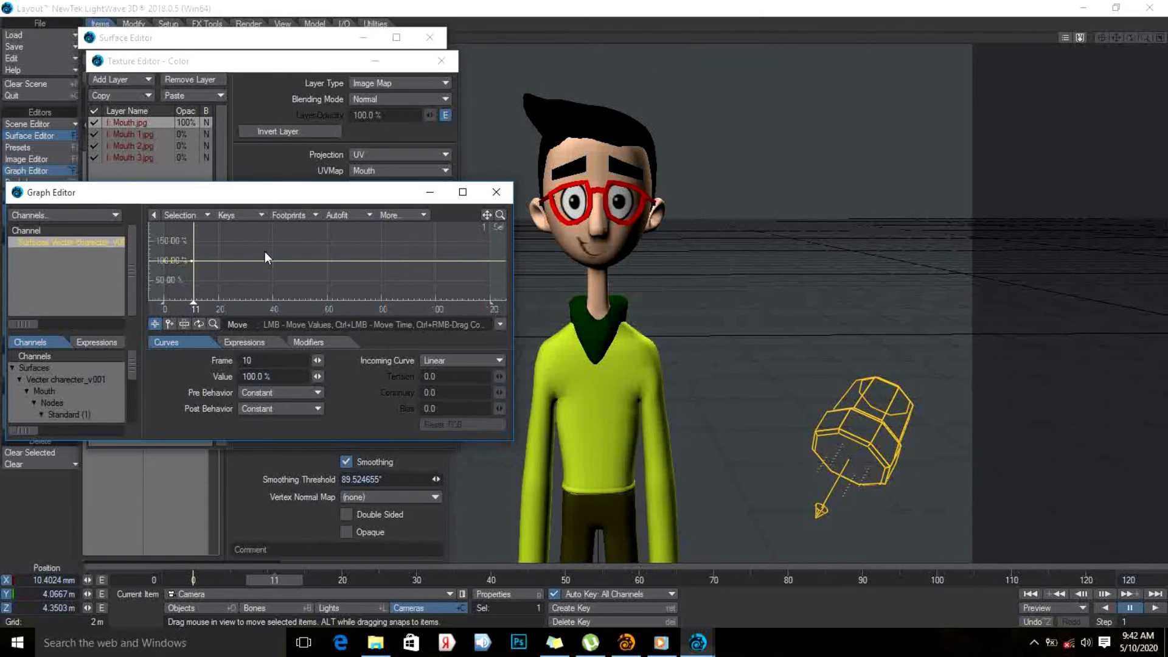
pyautogui.click(252, 216)
pyautogui.click(247, 218)
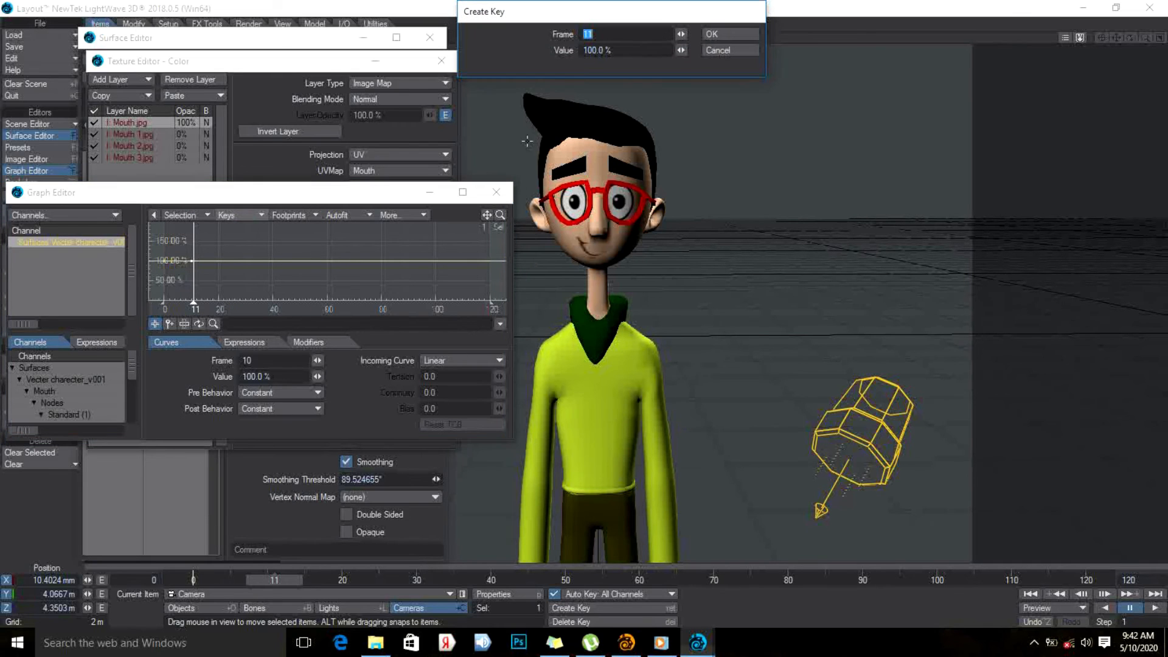
pyautogui.press('Tab')
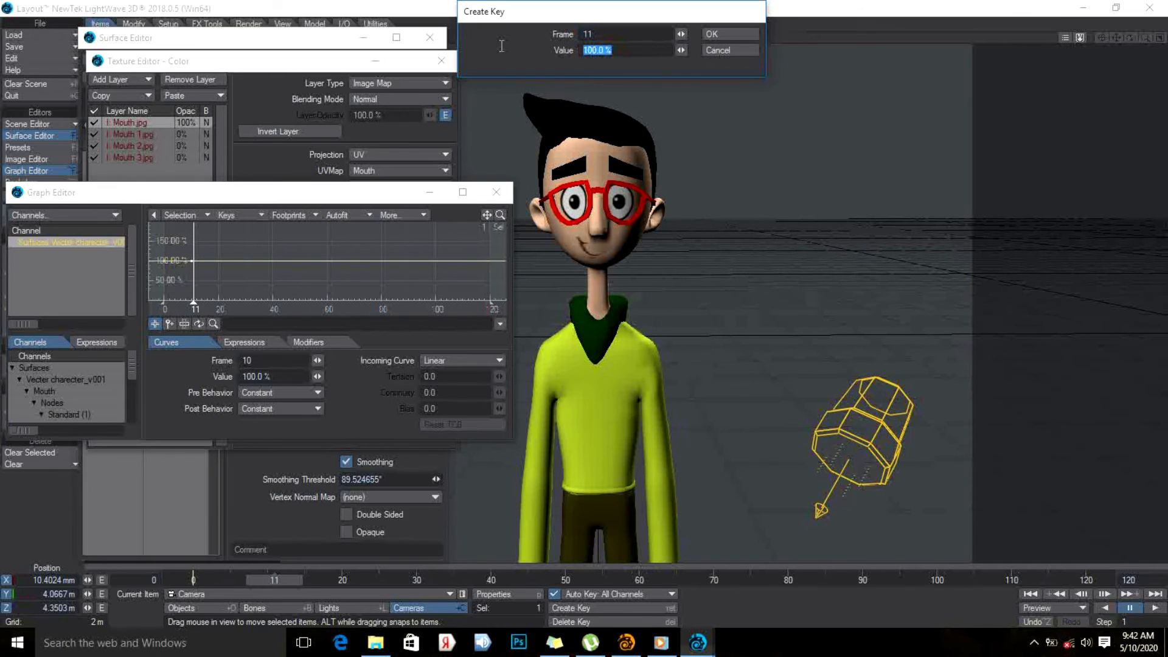
pyautogui.press('Return')
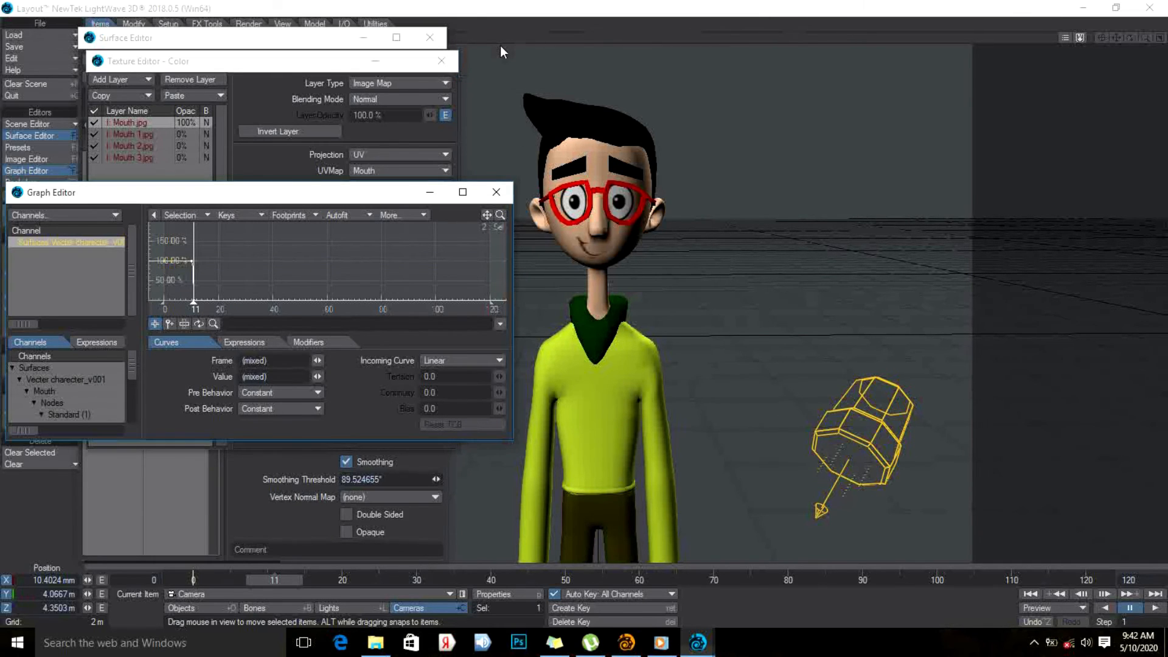
pyautogui.click(496, 192)
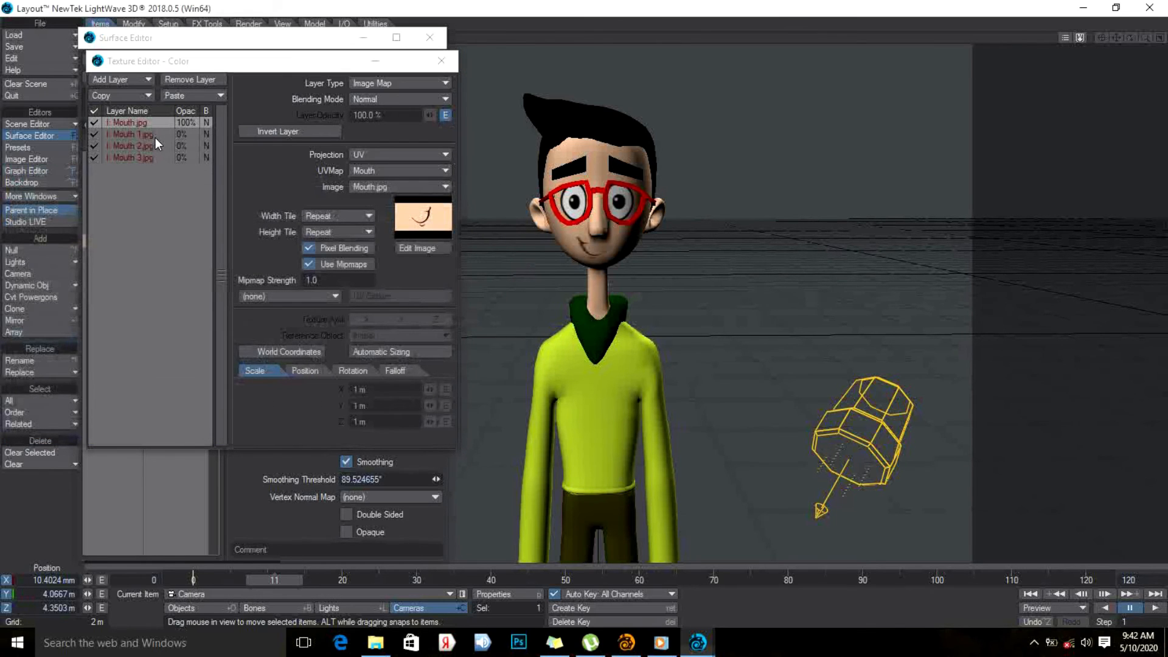
# Open the Mouth 1.jpg layer's opacity envelope and create a 100% key at frame 11
pyautogui.click(151, 135)
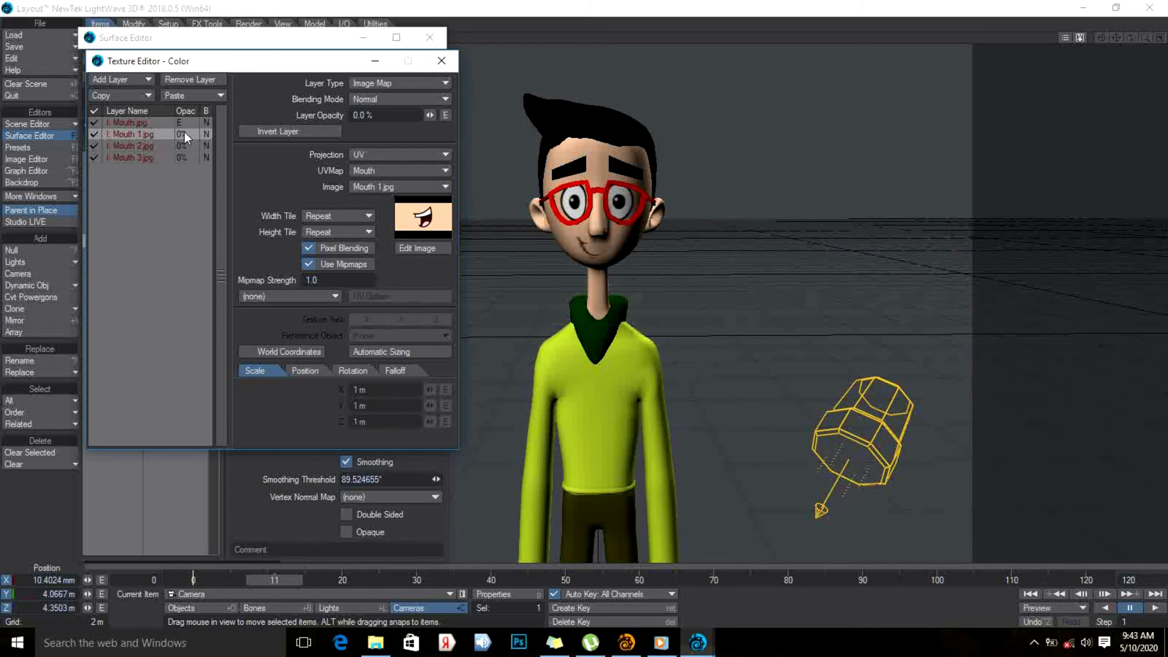
pyautogui.click(443, 116)
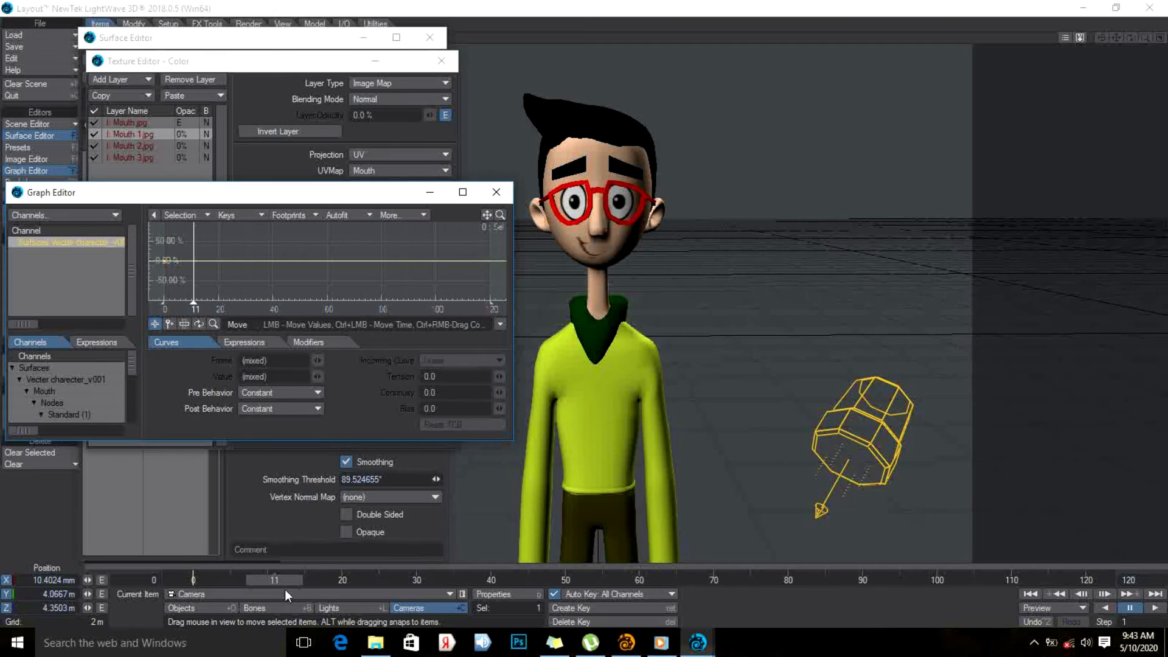
pyautogui.click(253, 219)
pyautogui.click(250, 214)
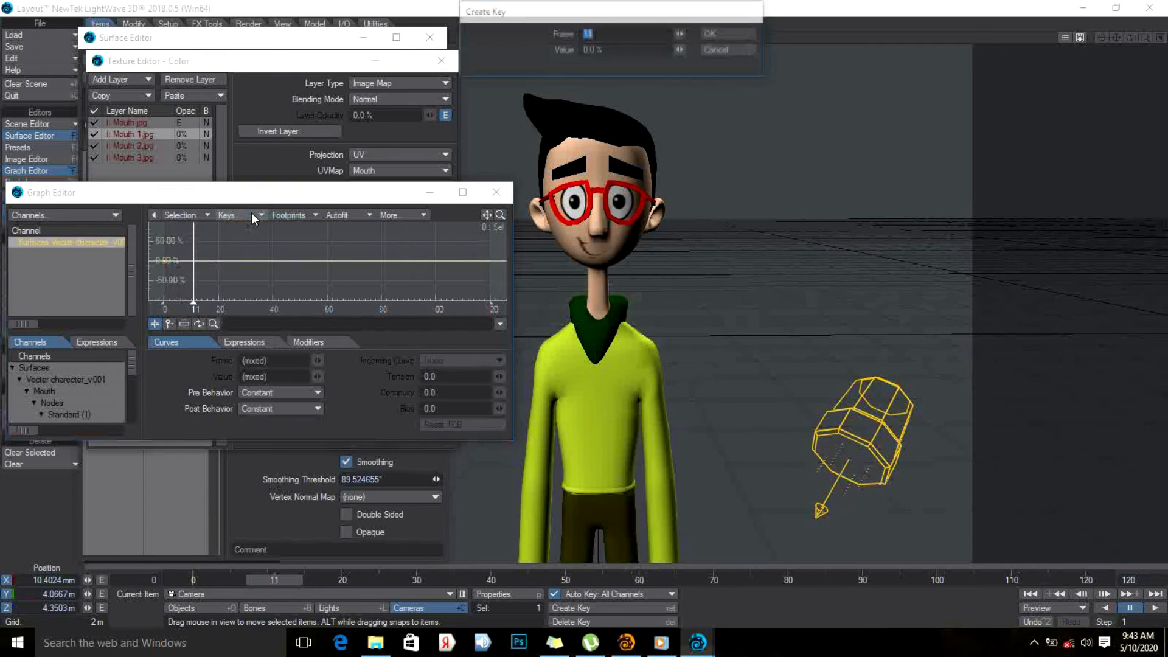
pyautogui.click(594, 50)
pyautogui.write('100')
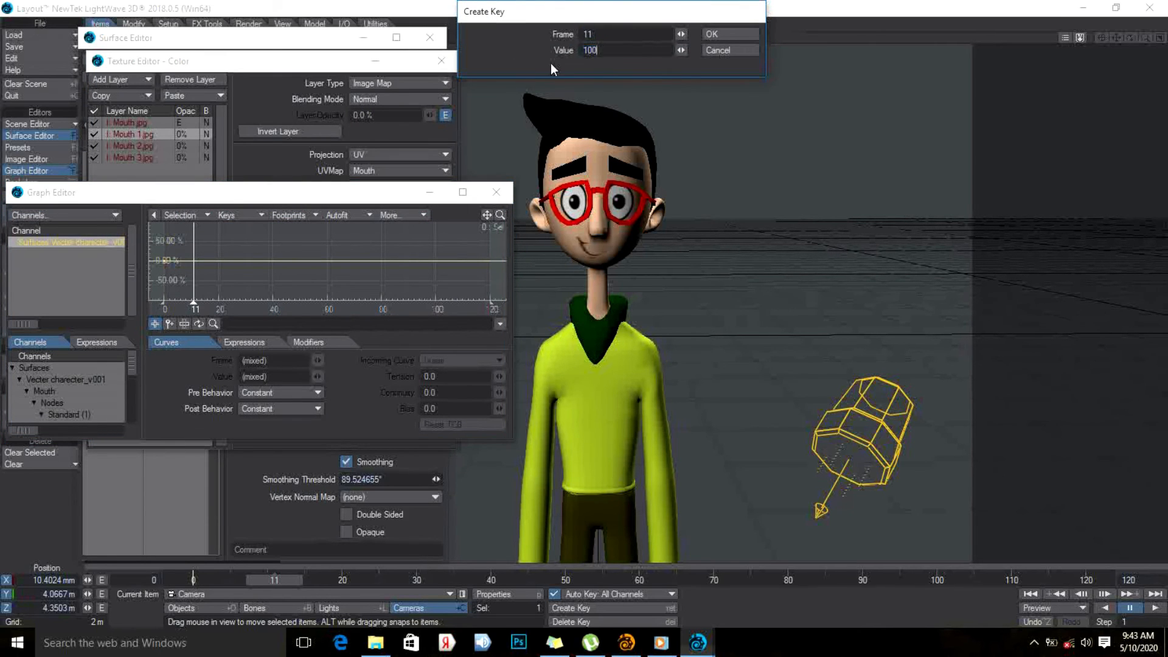
pyautogui.press('Return')
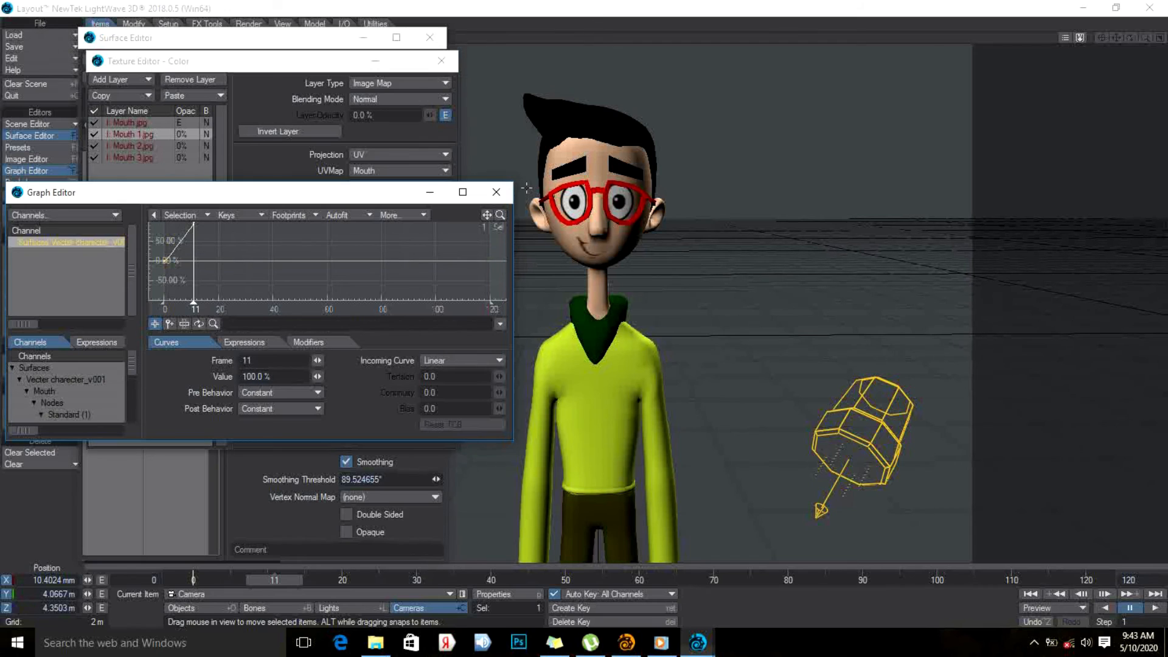
# Create a 0% key at frame 10 on the Mouth 1.jpg opacity envelope and close the Graph Editor
pyautogui.click(284, 575)
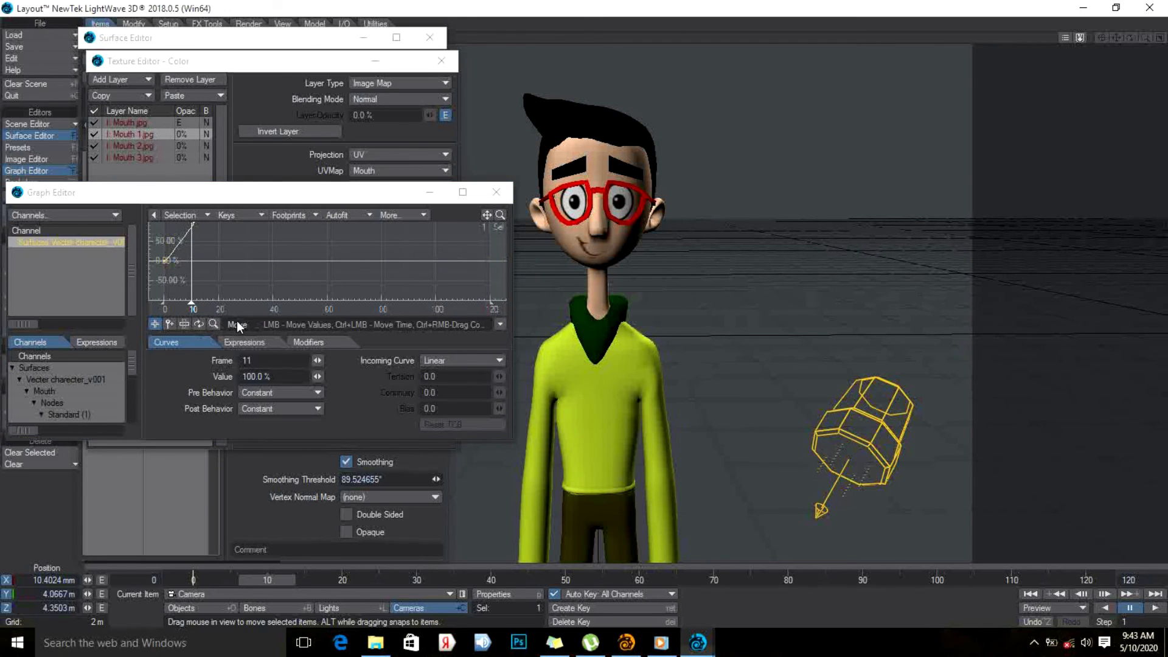
pyautogui.click(249, 215)
pyautogui.click(253, 224)
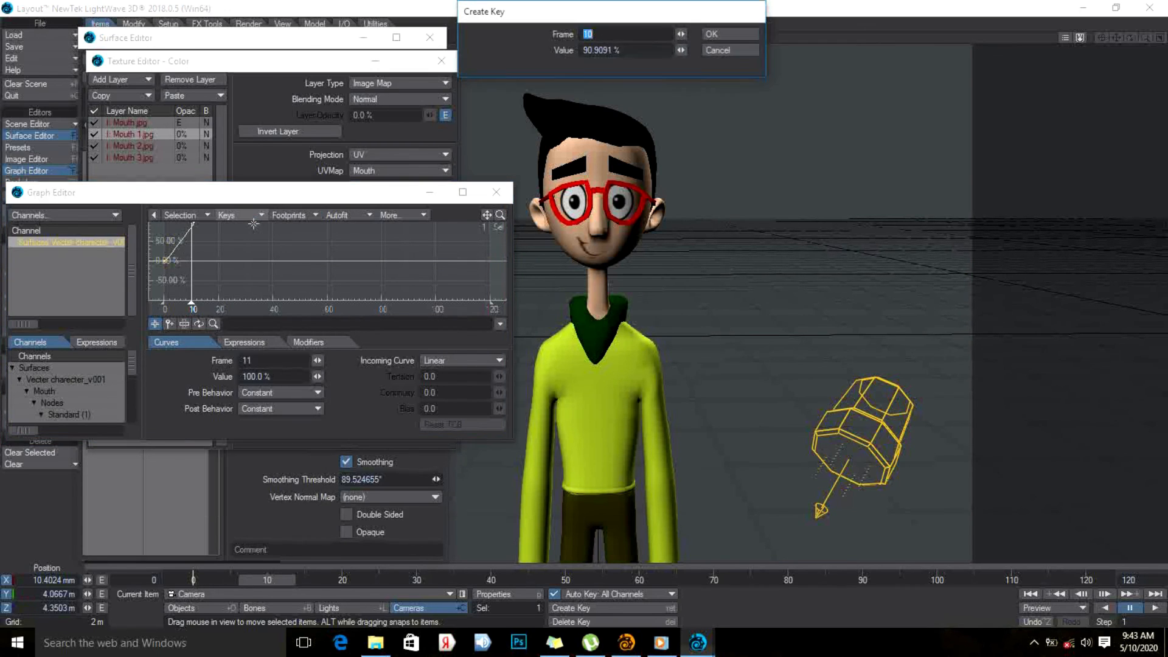
pyautogui.press('Tab')
pyautogui.write('0')
pyautogui.press('Return')
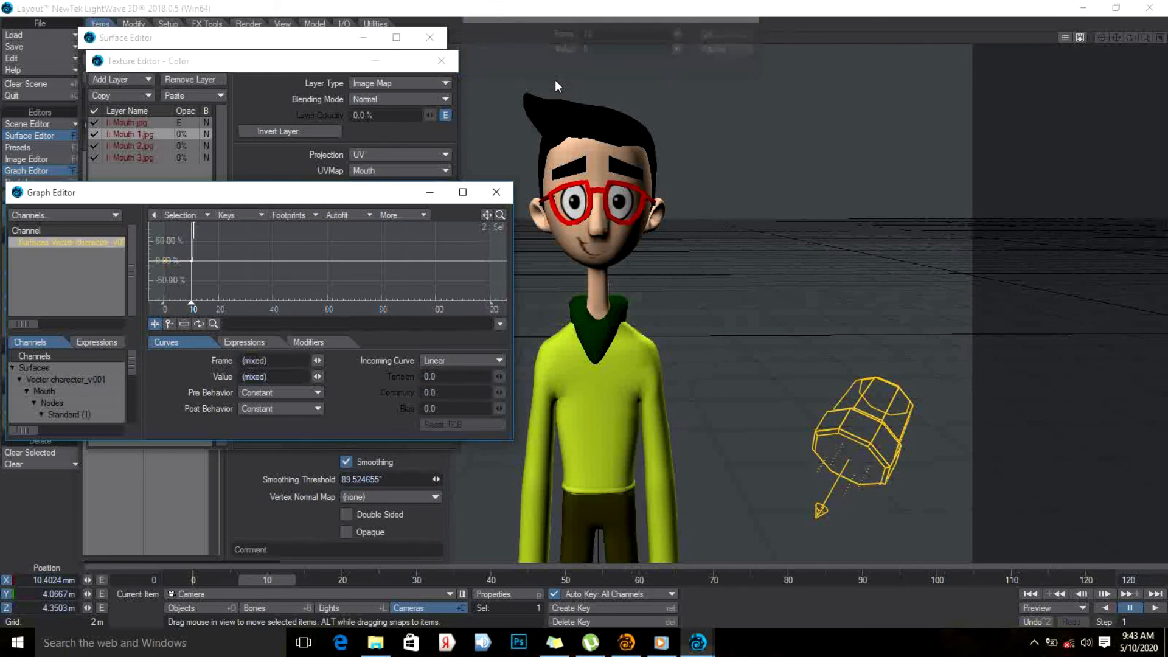
pyautogui.click(263, 579)
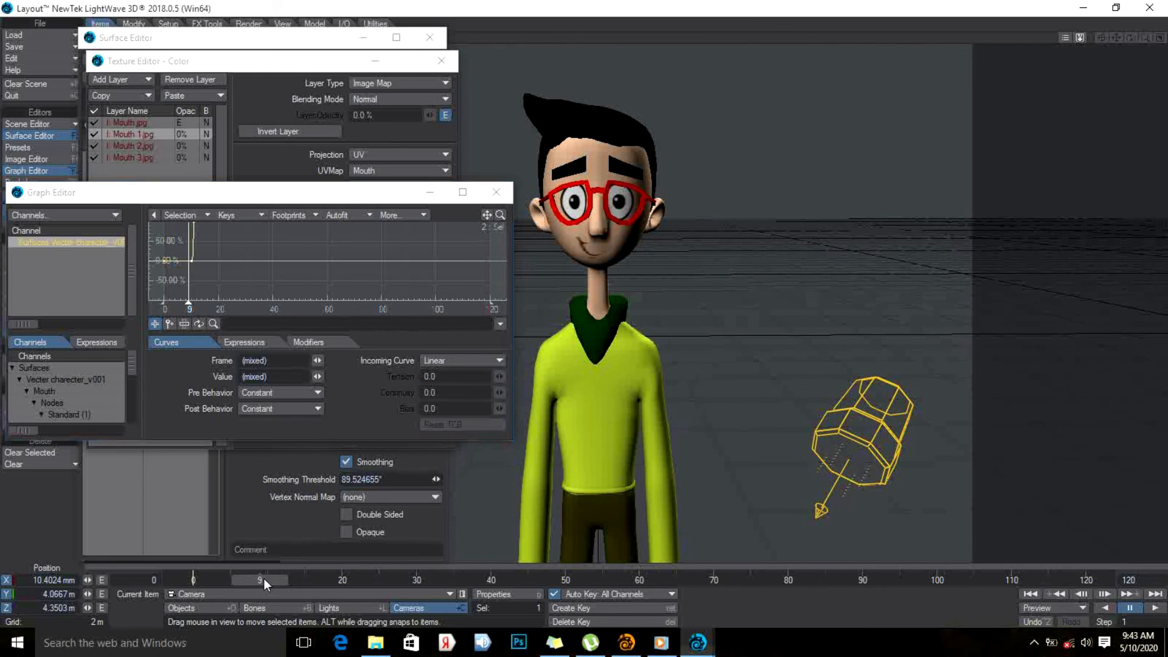
pyautogui.click(495, 193)
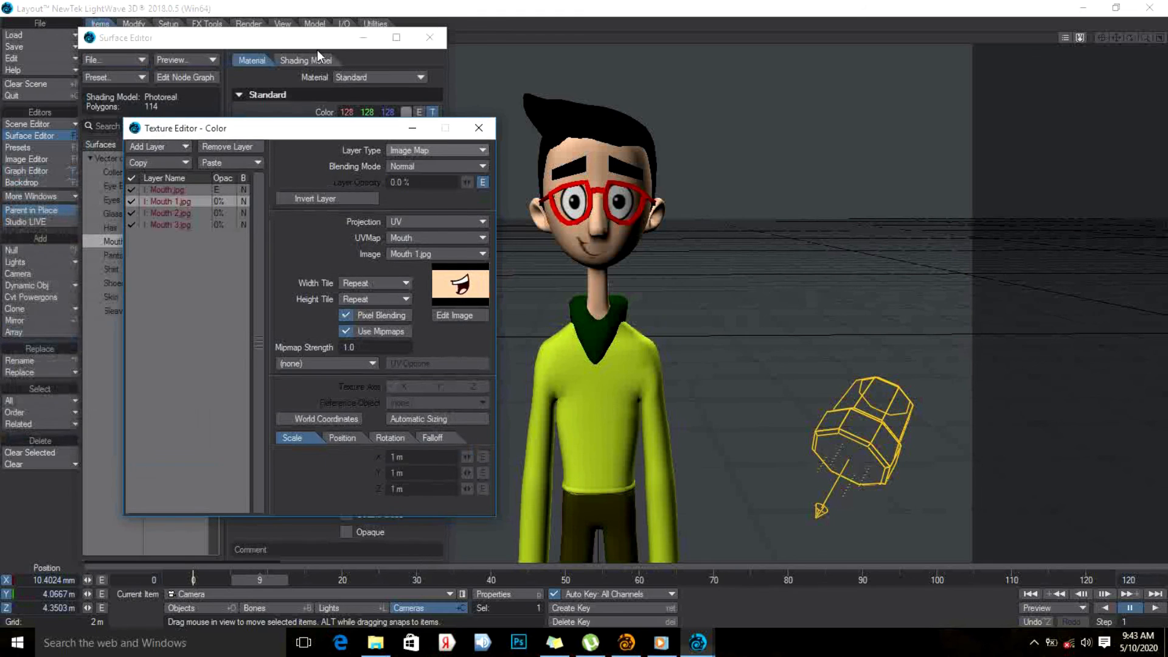
pyautogui.press('Escape')
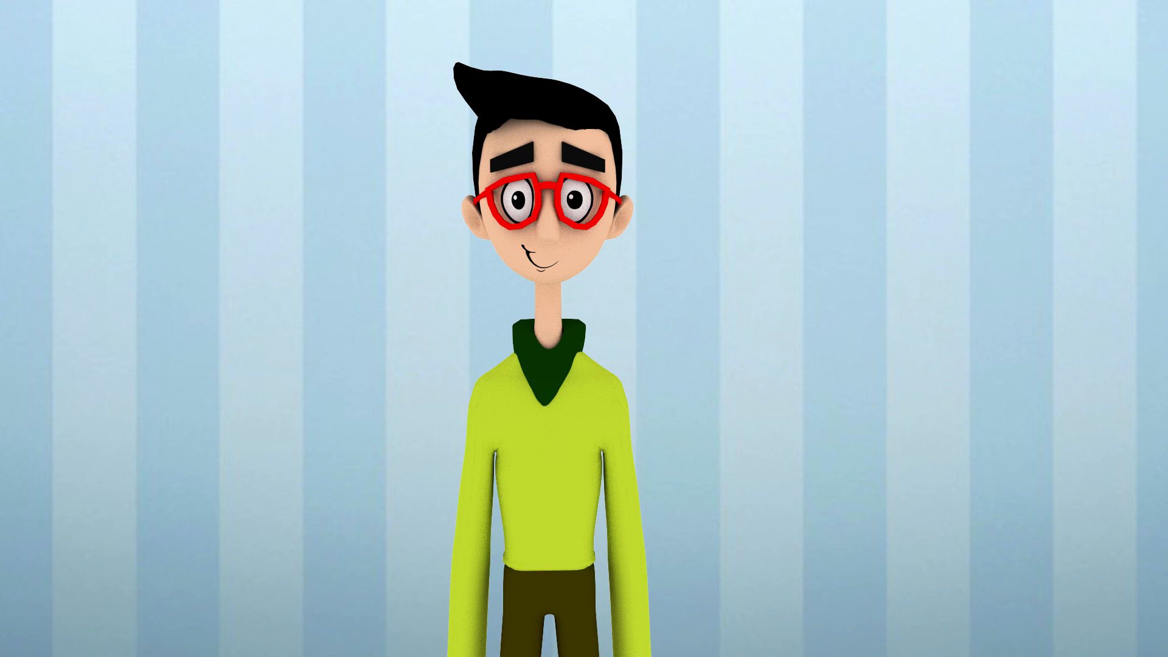